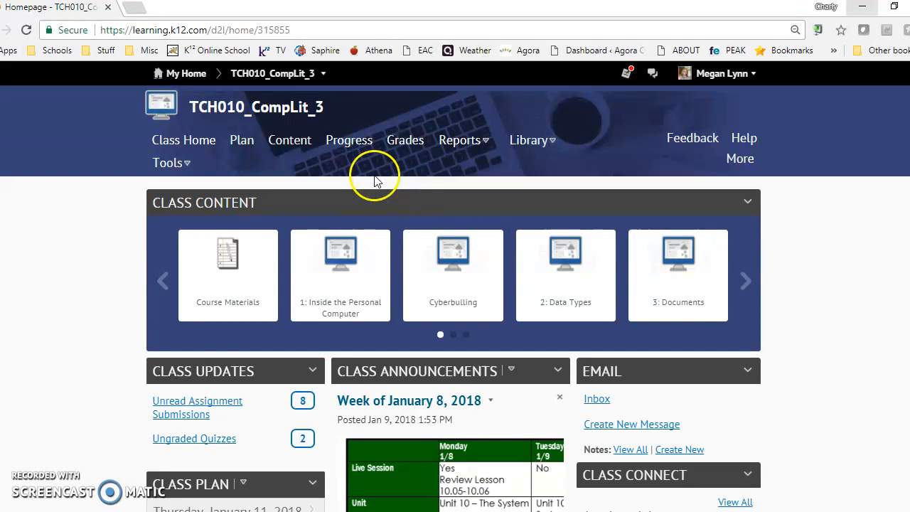
# Open the course content and view the 11.01: Introduction page of the Final Project unit
pyautogui.click(295, 144)
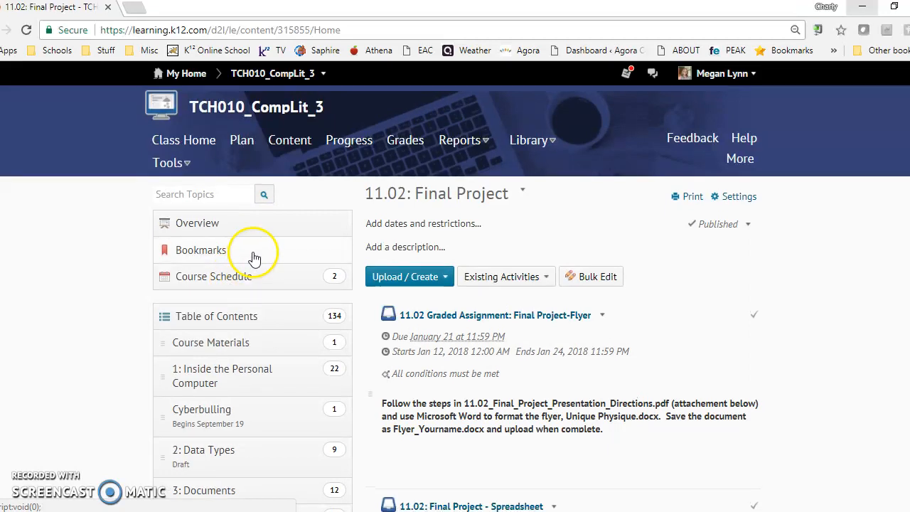
pyautogui.scroll(-5, 254, 256)
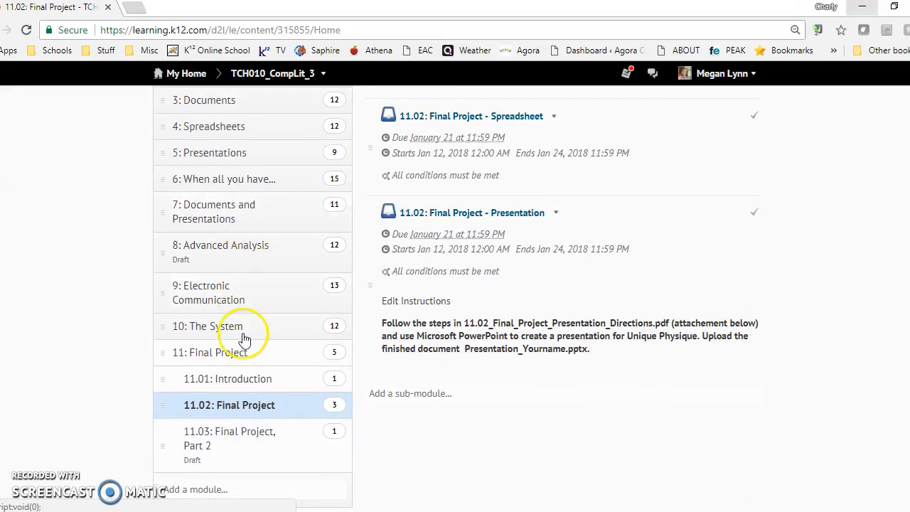
pyautogui.click(237, 384)
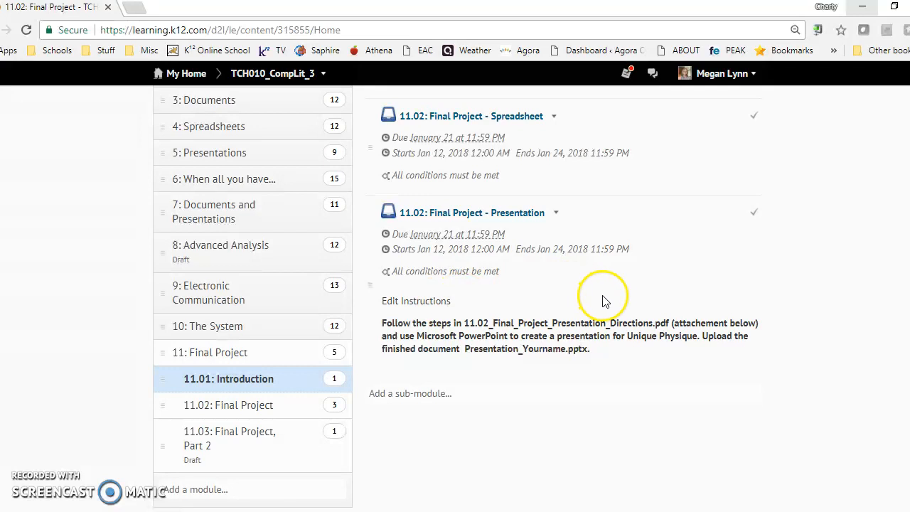
pyautogui.scroll(3, 661, 306)
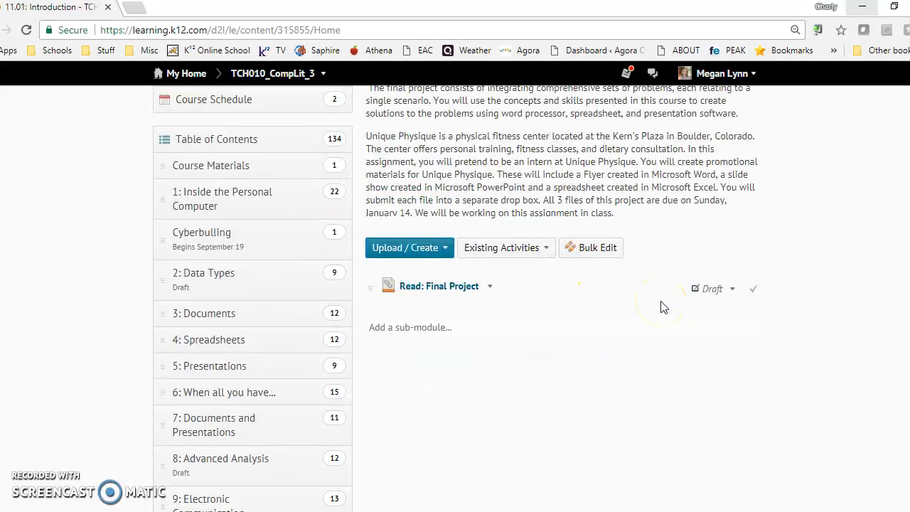
pyautogui.scroll(3, 661, 307)
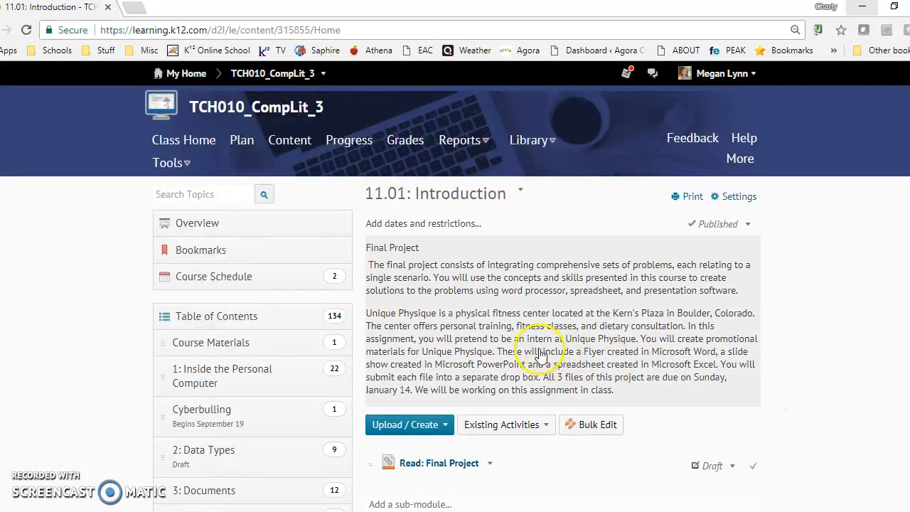
# Open the 11.02 Graded Assignment: Final Project-Flyer from the 11.02: Final Project module
pyautogui.scroll(-5, 540, 355)
pyautogui.scroll(-2, 301, 406)
pyautogui.click(252, 437)
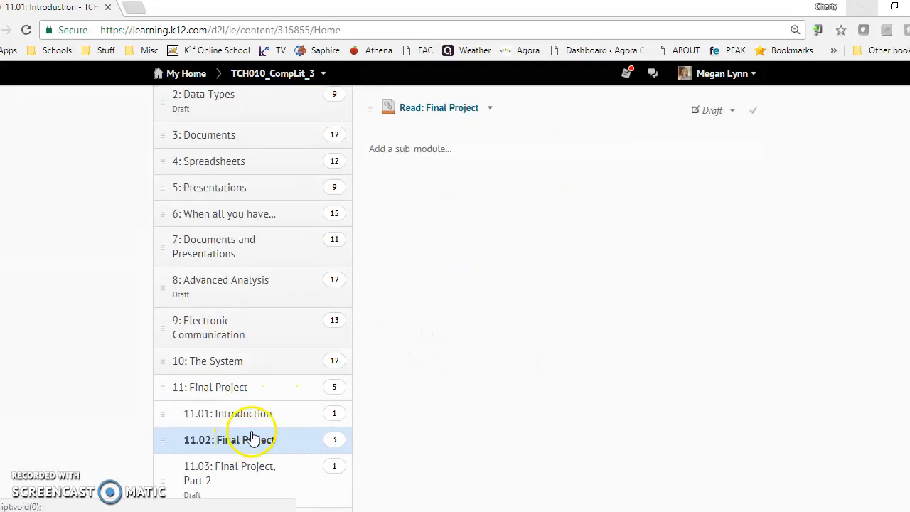
pyautogui.scroll(3, 725, 376)
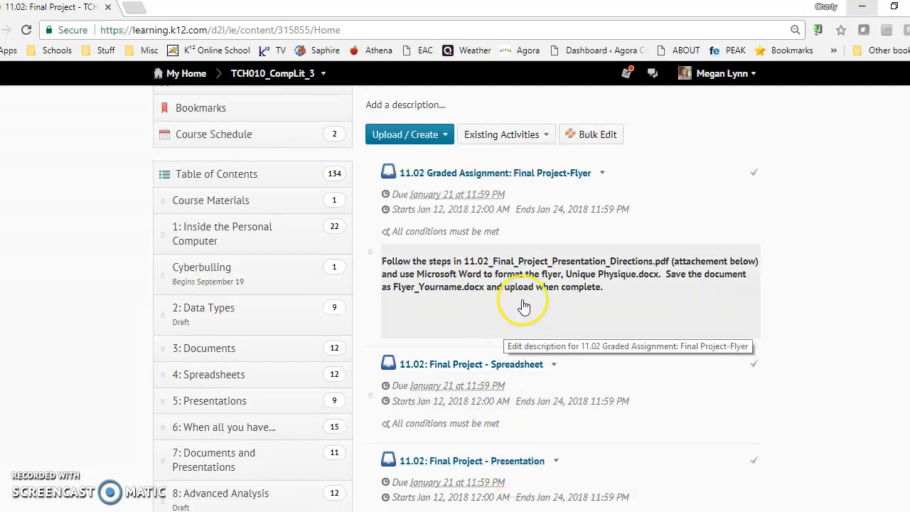
pyautogui.click(526, 180)
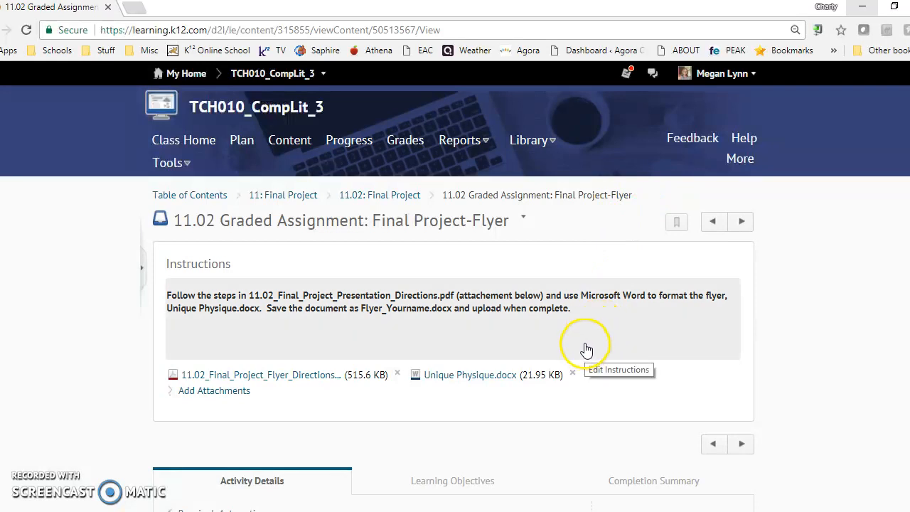
# Open the attached flyer directions PDF, and download Unique Physique.docx and open it for editing in Word
pyautogui.click(313, 383)
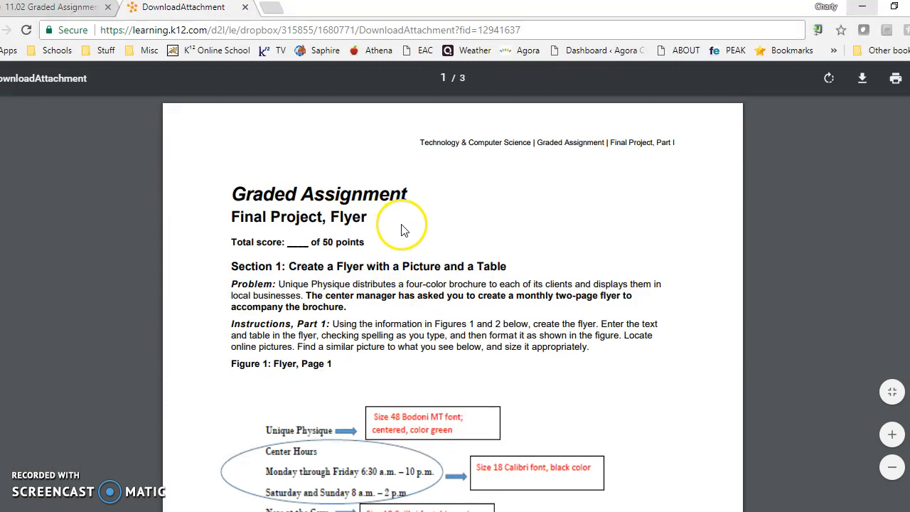
pyautogui.click(71, 13)
pyautogui.click(482, 380)
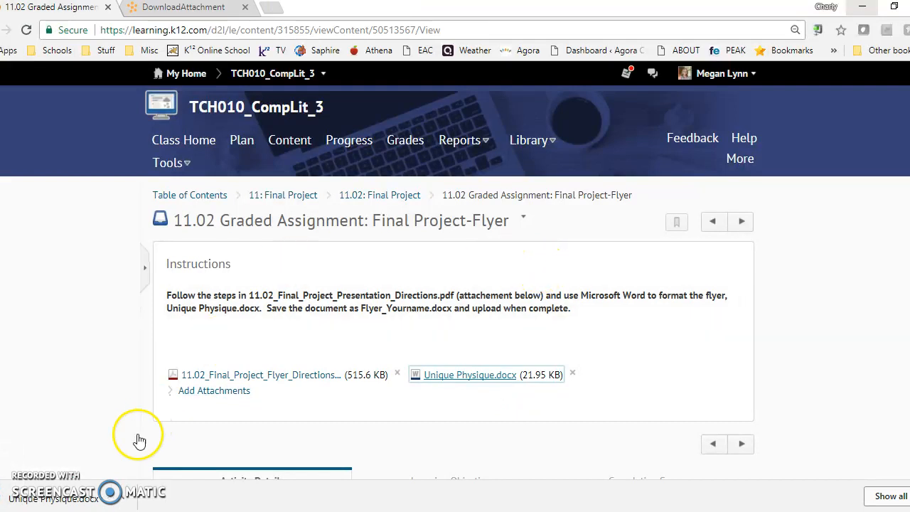
pyautogui.moveTo(91, 496); pyautogui.dragTo(88, 503)
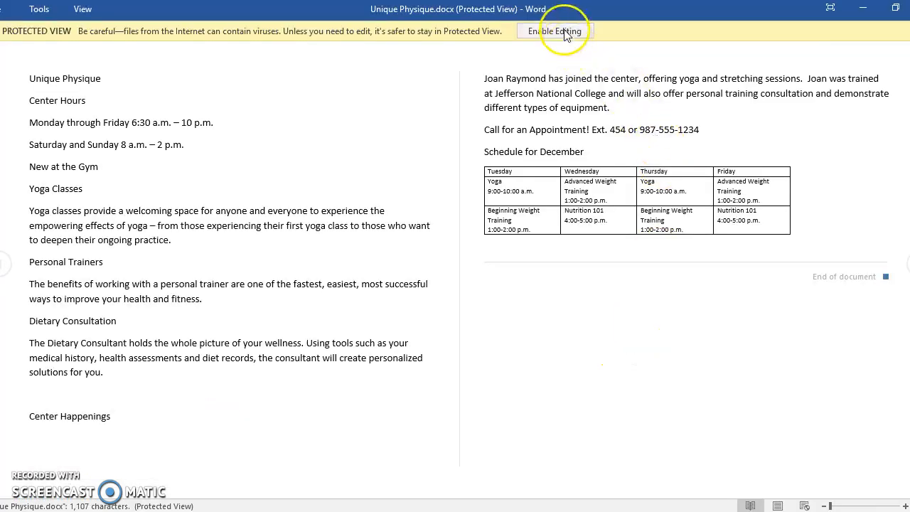
pyautogui.click(554, 31)
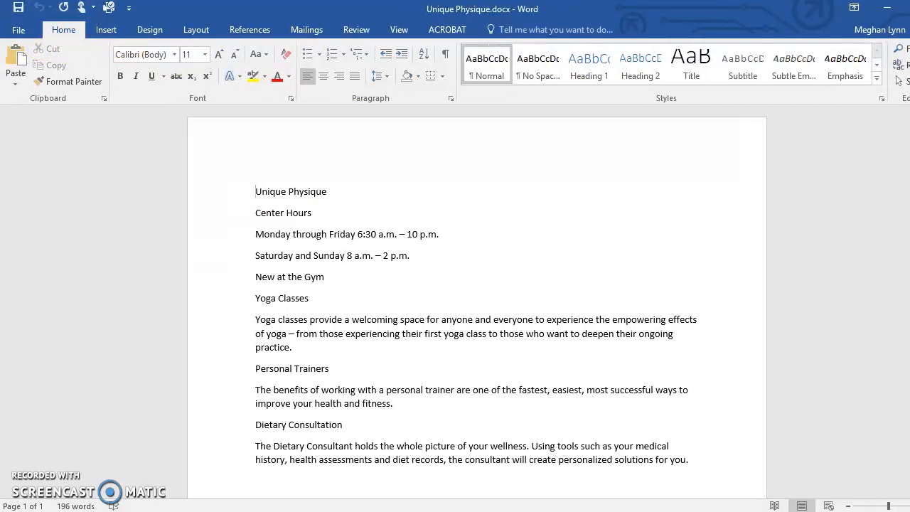
# Save a copy of the document in the Desktop folder Computer Literacy 800, named "Flyer_" followed by the teacher's name
pyautogui.click(19, 30)
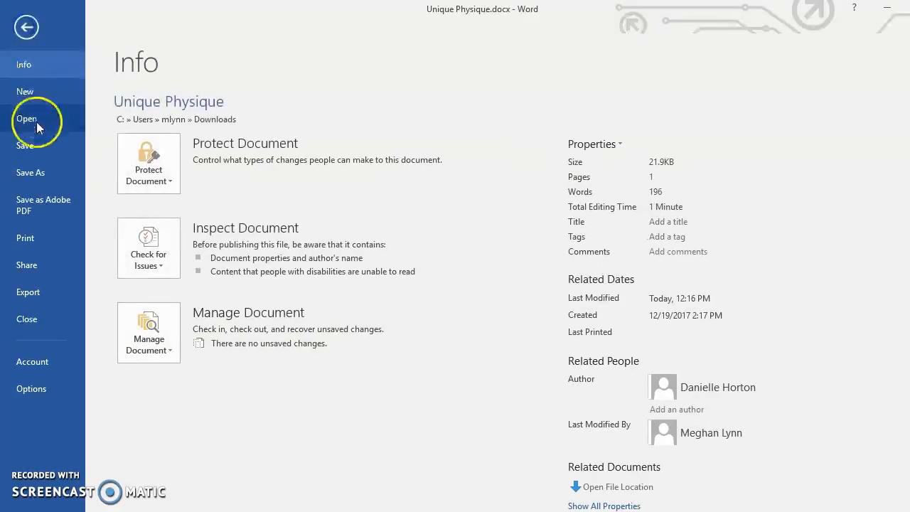
pyautogui.click(45, 174)
pyautogui.click(224, 310)
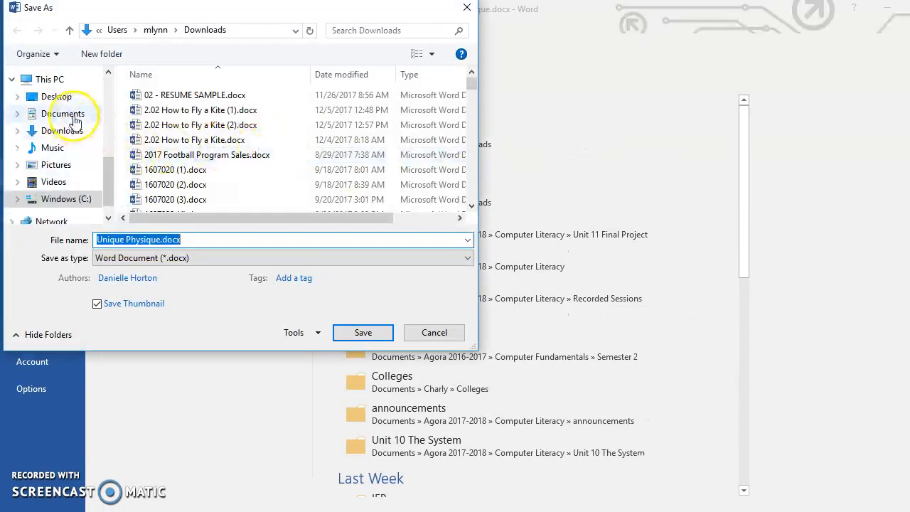
pyautogui.click(57, 97)
pyautogui.doubleClick(190, 111)
pyautogui.click(214, 239)
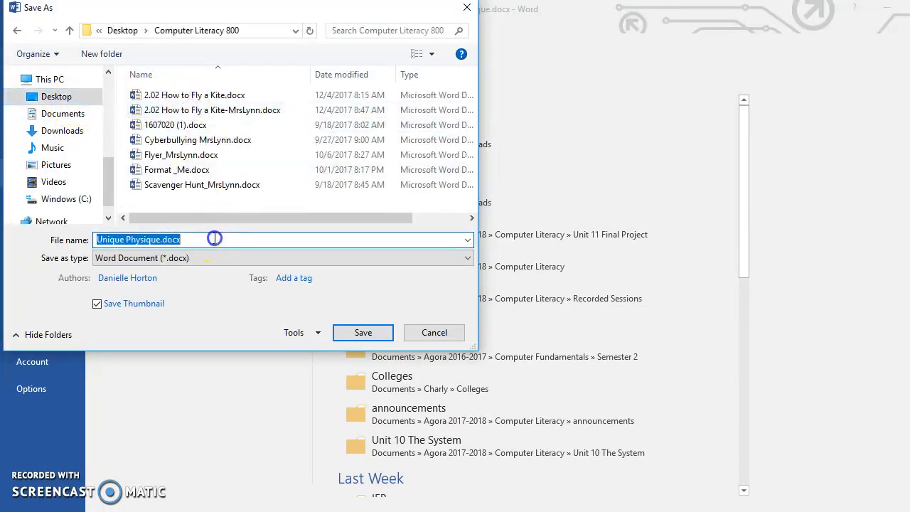
pyautogui.write('Flyer_MrsLynn')
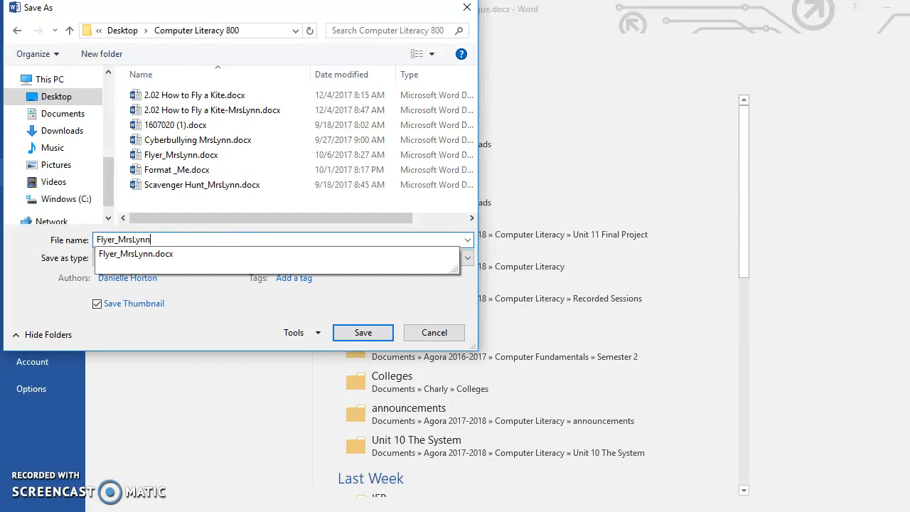
pyautogui.write('s')
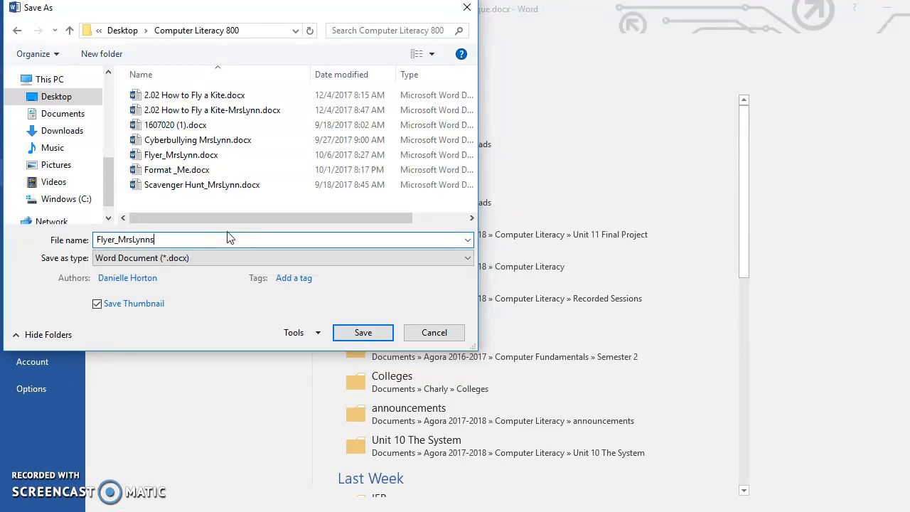
pyautogui.press('Return')
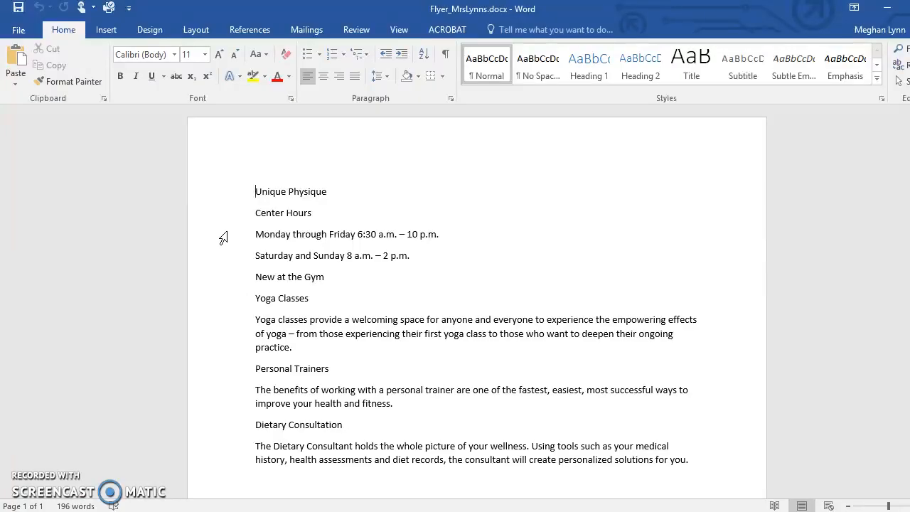
# Arrange the flyer directions PDF in the browser and the Word document side by side
pyautogui.moveTo(316, 17); pyautogui.dragTo(739, 25)
pyautogui.click(241, 22)
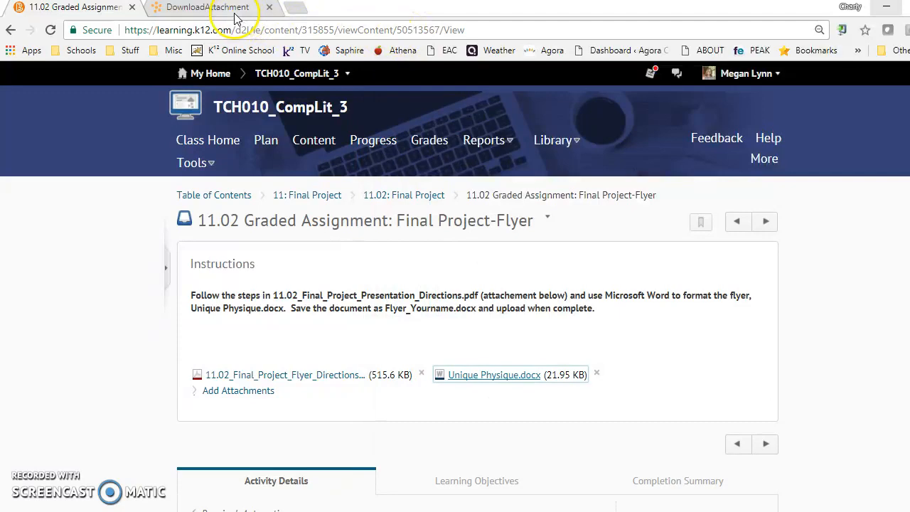
pyautogui.click(236, 13)
pyautogui.moveTo(794, 18); pyautogui.dragTo(1, 22)
pyautogui.click(607, 149)
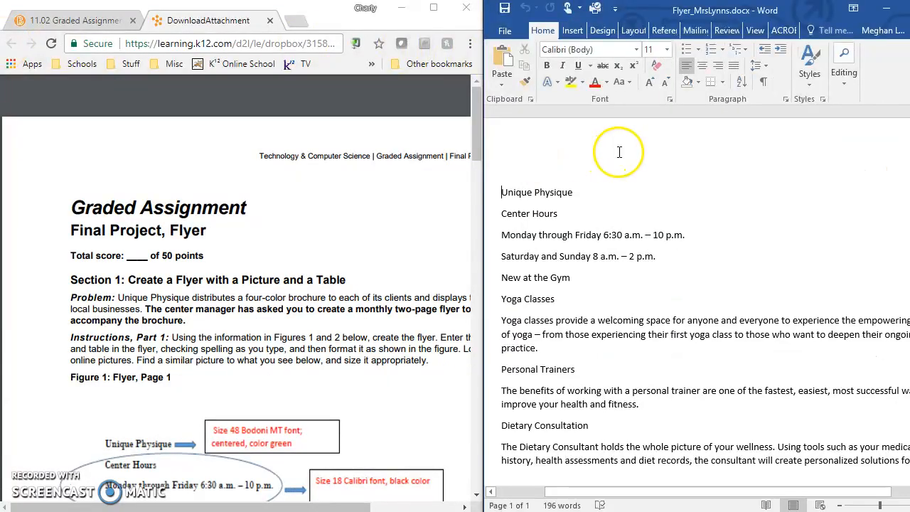
# Set the "Unique Physique" title line to the Bodoni MT font at size 48, following the directions
pyautogui.scroll(-2, 271, 305)
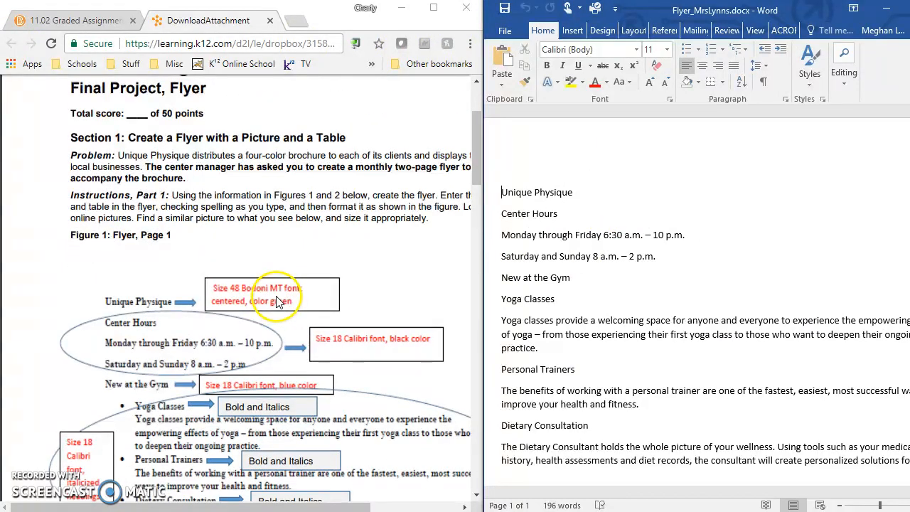
pyautogui.moveTo(572, 198); pyautogui.dragTo(496, 191)
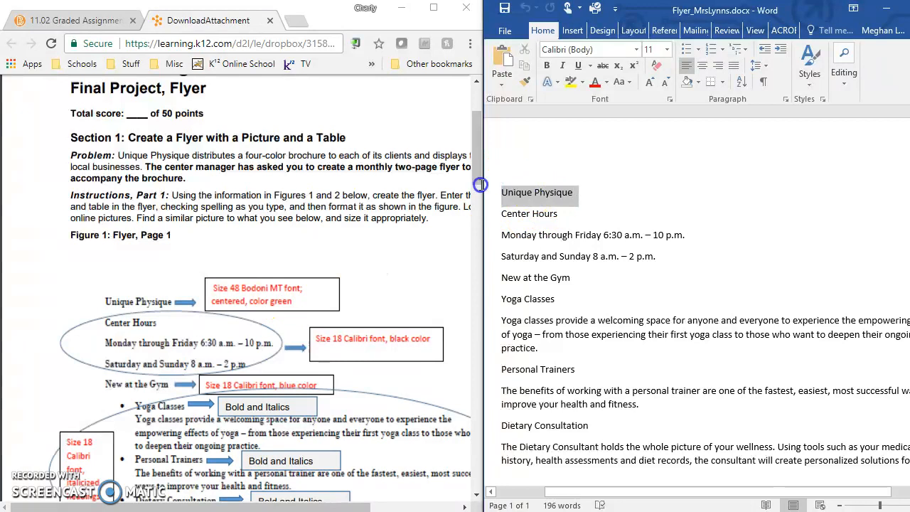
pyautogui.click(636, 49)
pyautogui.scroll(-3, 627, 229)
pyautogui.scroll(-3, 627, 229)
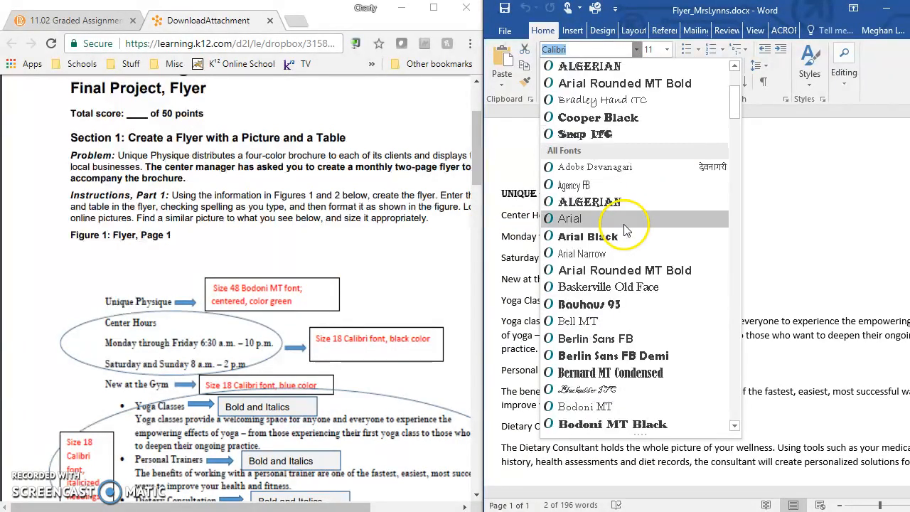
pyautogui.click(602, 311)
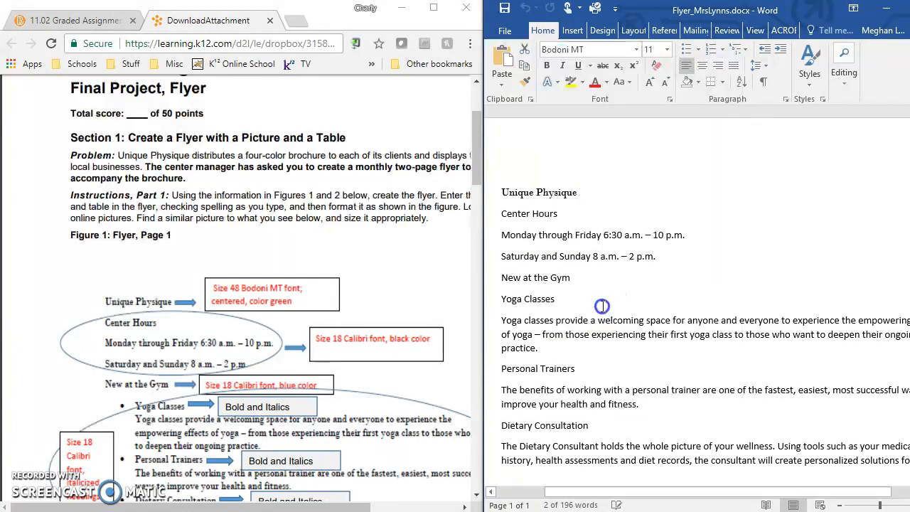
pyautogui.click(667, 49)
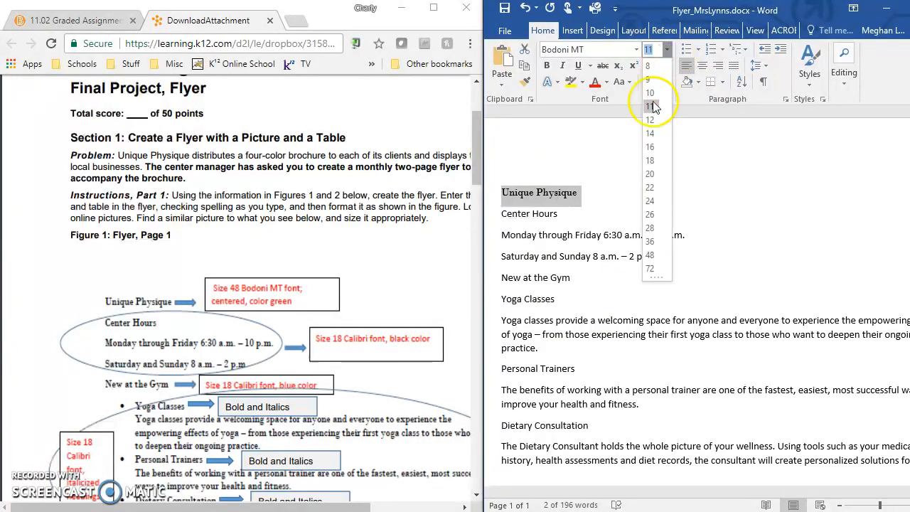
pyautogui.click(649, 255)
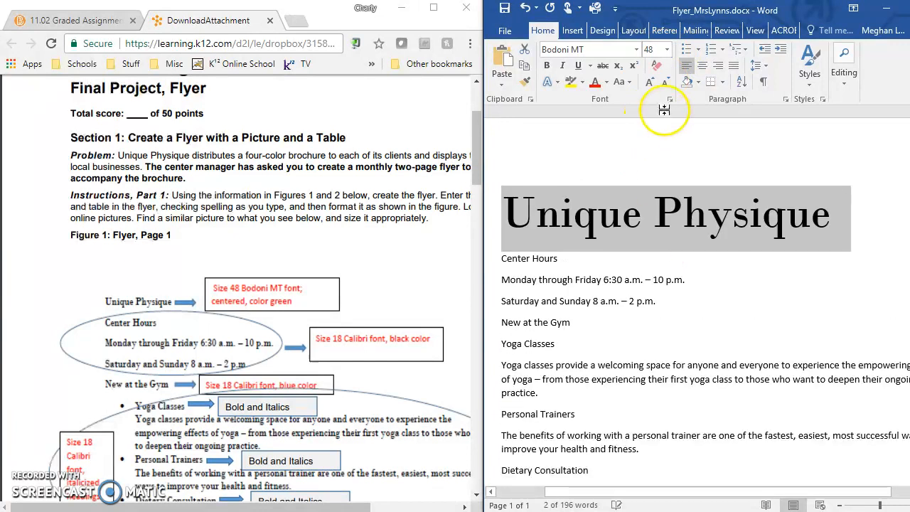
# Color the "Unique Physique" title green and center it on the page
pyautogui.click(605, 82)
pyautogui.click(703, 132)
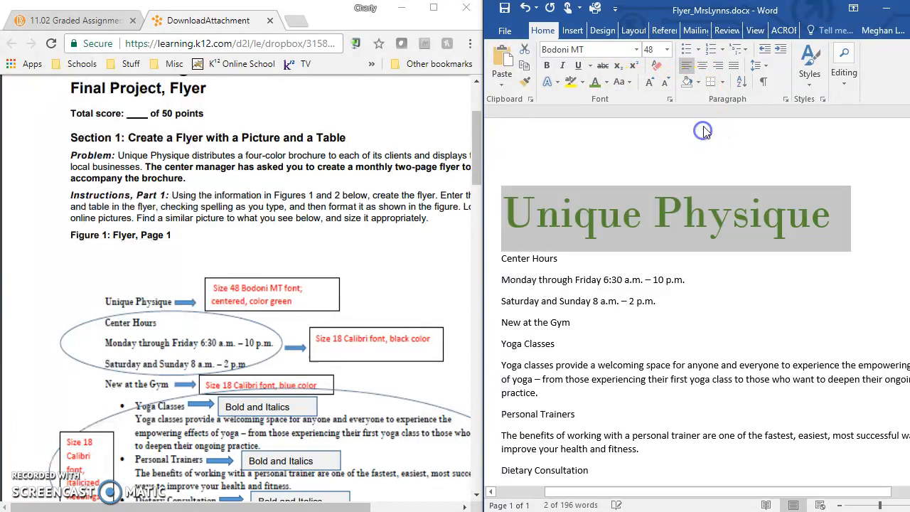
pyautogui.click(701, 68)
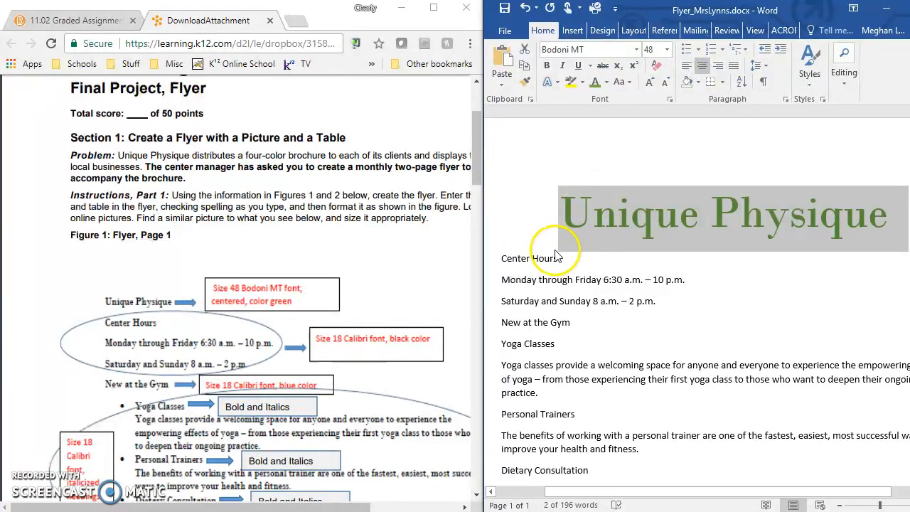
# Review the remaining flyer formatting notes in the directions PDF, through Figure 2 and the Format the Flyer list
pyautogui.click(275, 302)
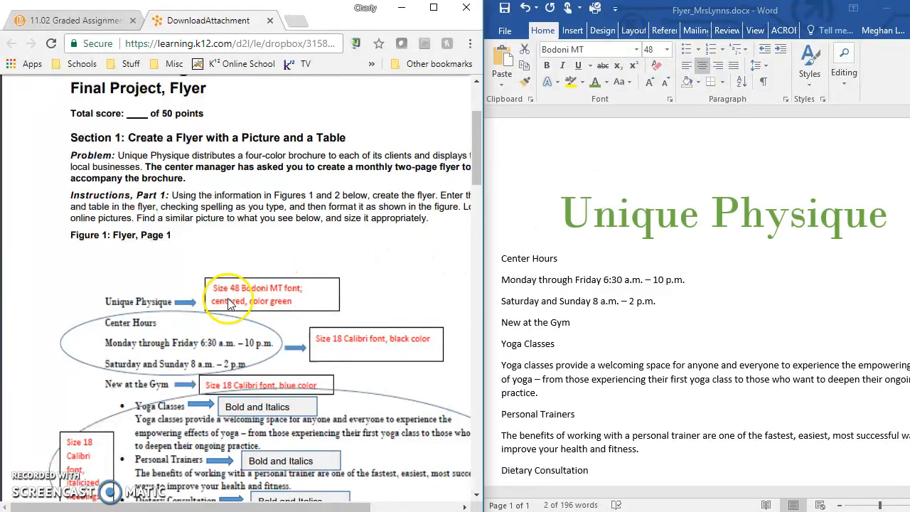
pyautogui.scroll(-2, 234, 304)
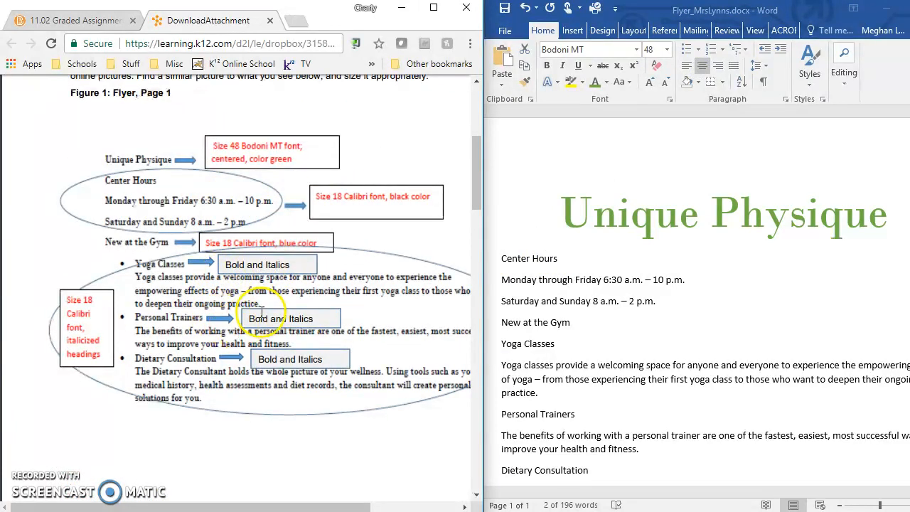
pyautogui.scroll(-6, 265, 304)
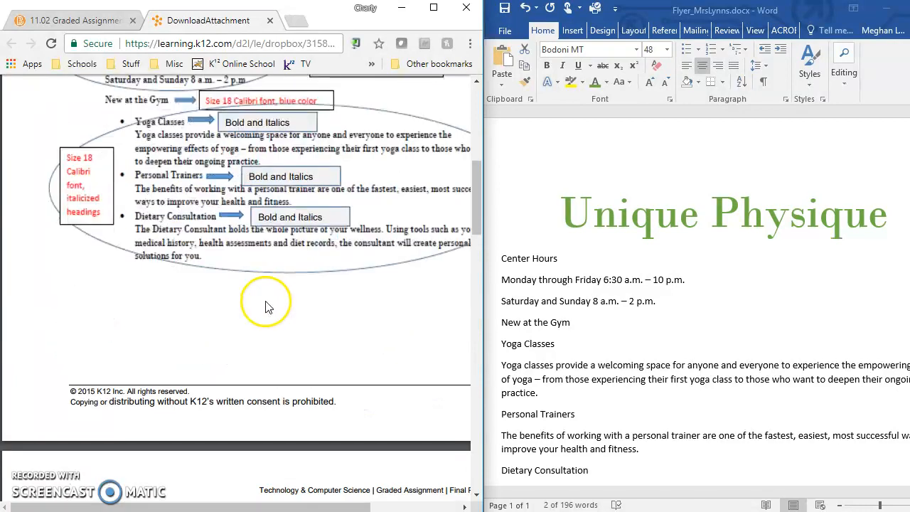
pyautogui.scroll(-2, 270, 307)
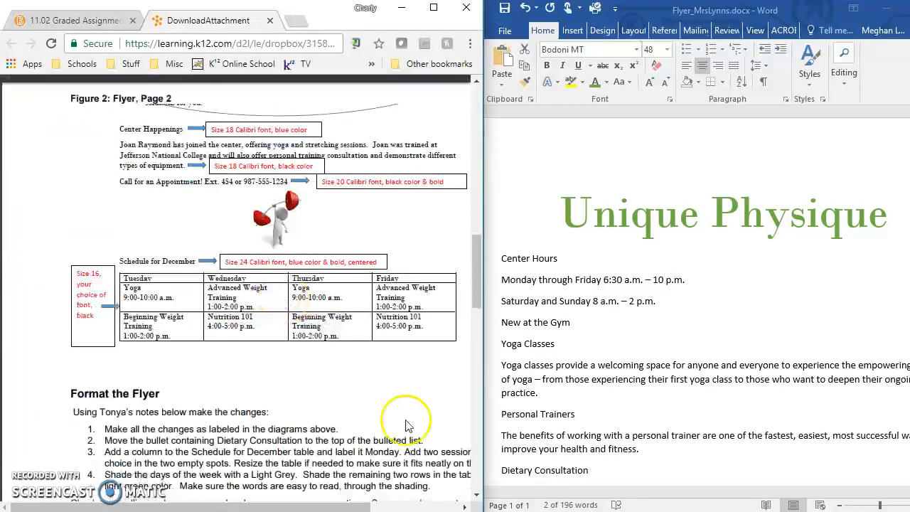
pyautogui.hotkey('alt', 'Tab')
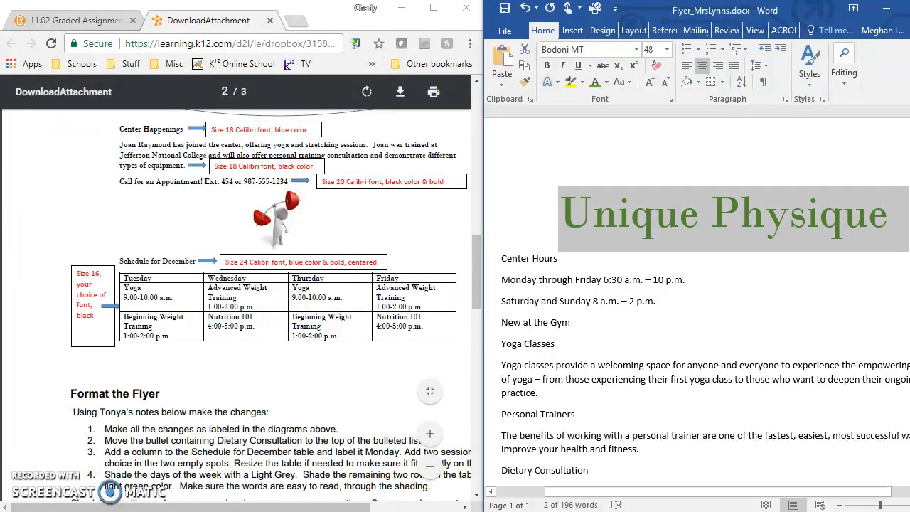
pyautogui.press('super+Down')
pyautogui.hotkey('alt', 'Tab')
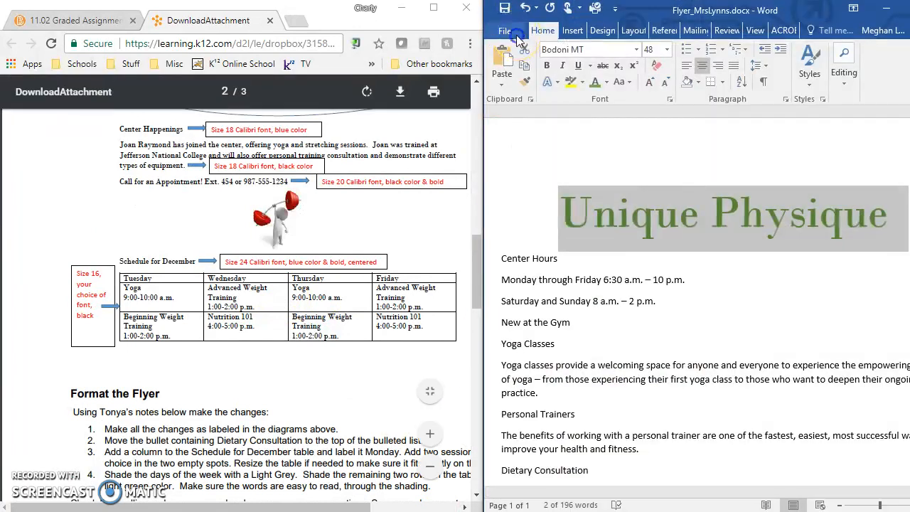
pyautogui.click(517, 37)
pyautogui.click(513, 119)
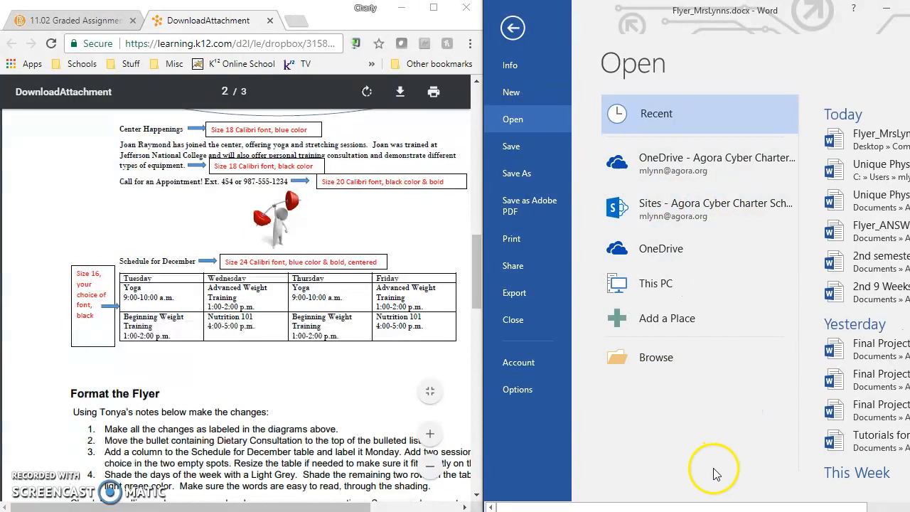
pyautogui.click(773, 504)
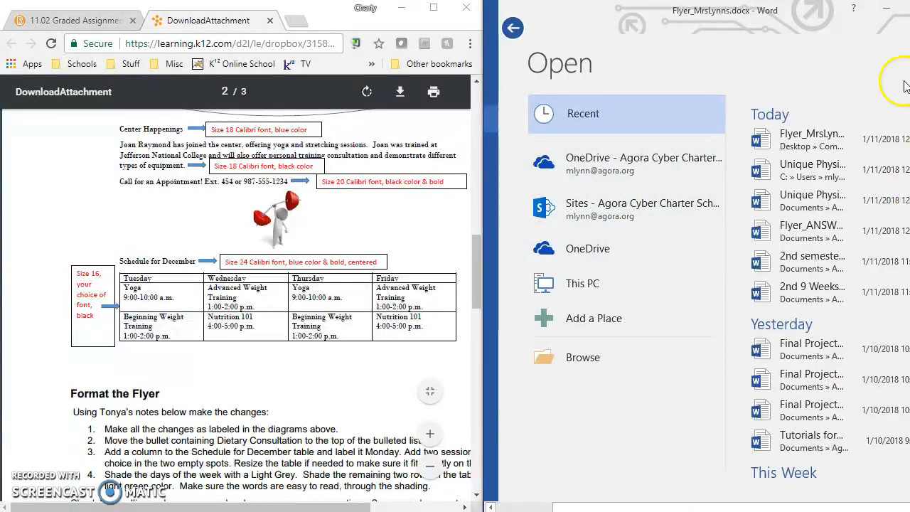
pyautogui.click(817, 170)
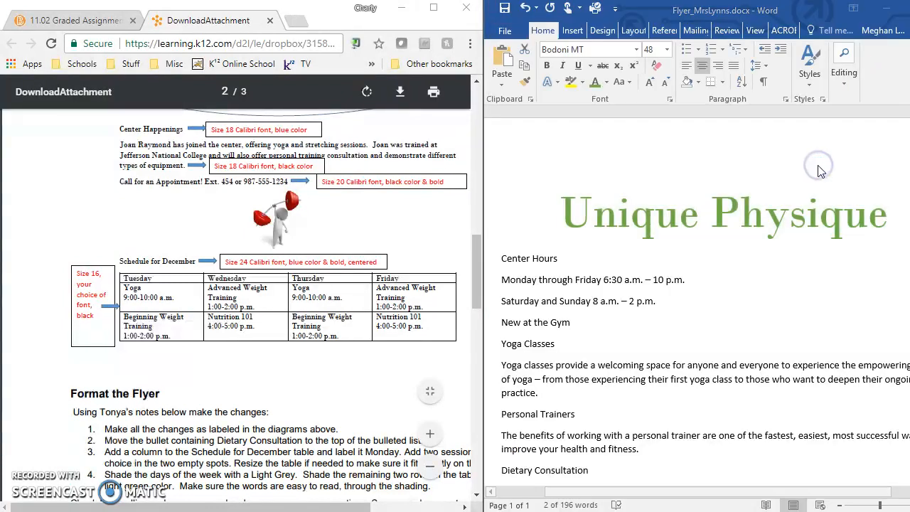
pyautogui.click(621, 8)
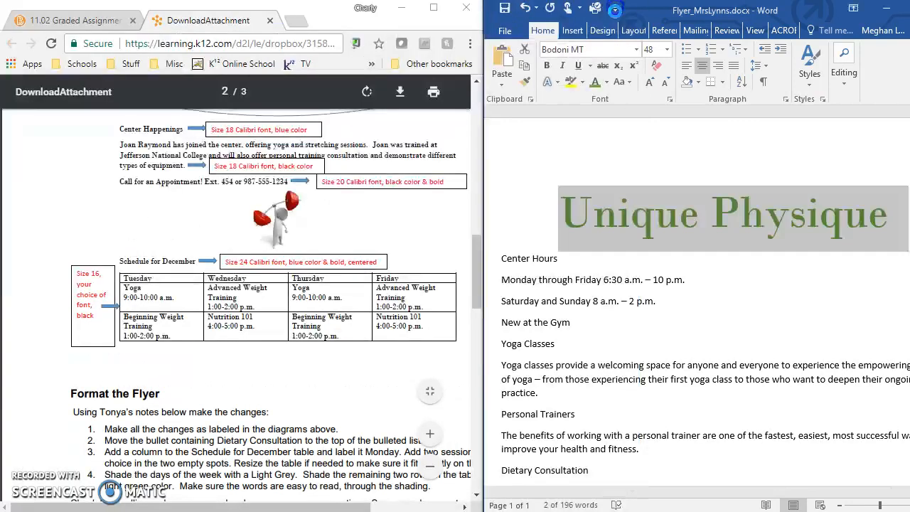
# Open Flyer_ANSWER_KEY.docx from the recent documents and examine the finished flyer down to the Schedule for December table
pyautogui.click(505, 31)
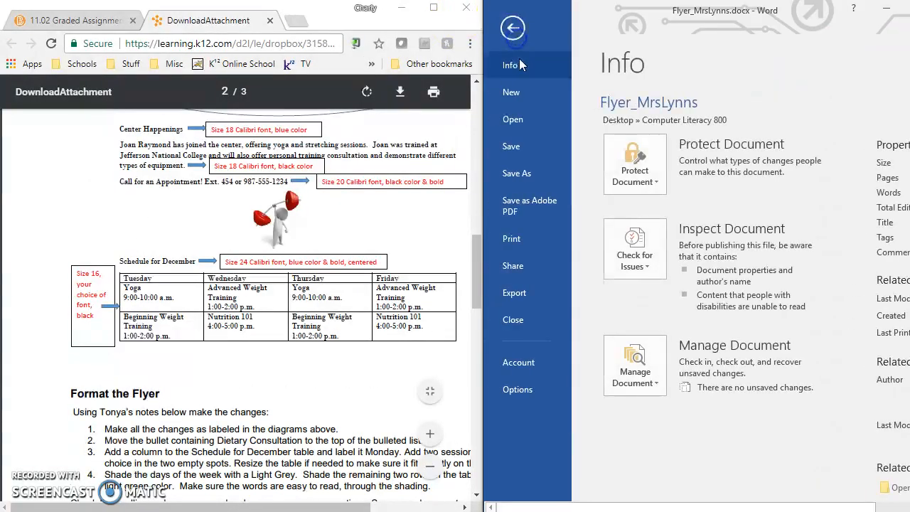
pyautogui.click(514, 124)
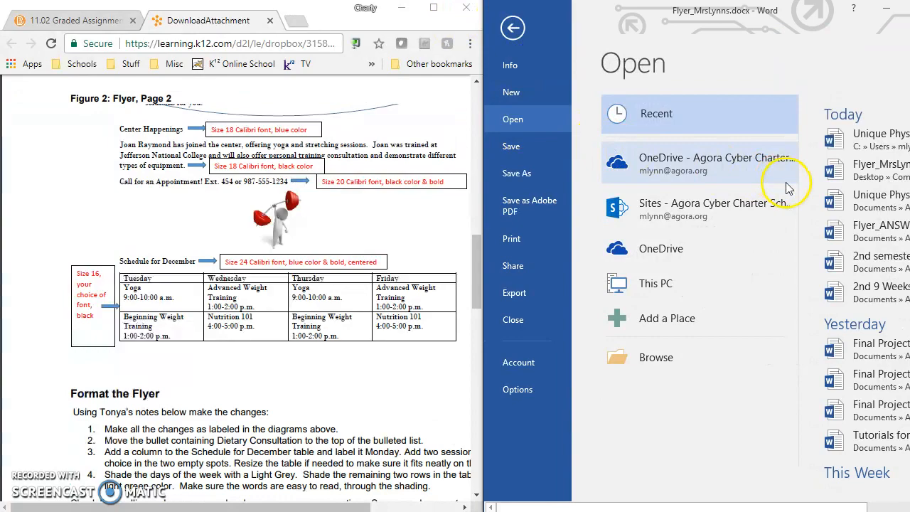
pyautogui.moveTo(806, 36); pyautogui.dragTo(619, 28)
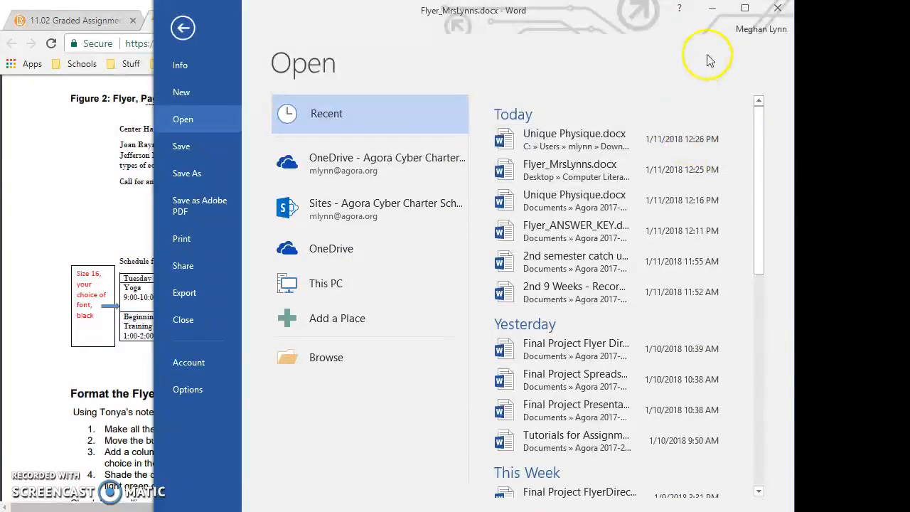
pyautogui.click(755, 5)
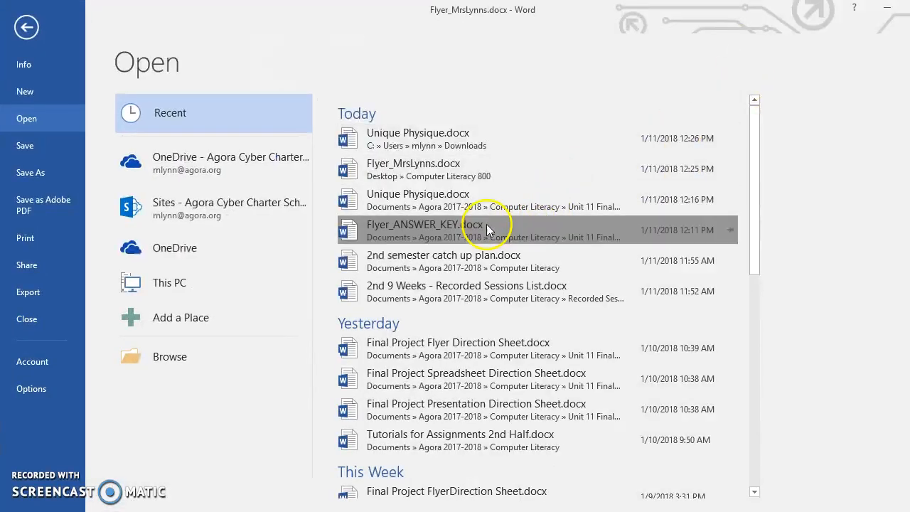
pyautogui.click(377, 226)
pyautogui.scroll(-5, 609, 313)
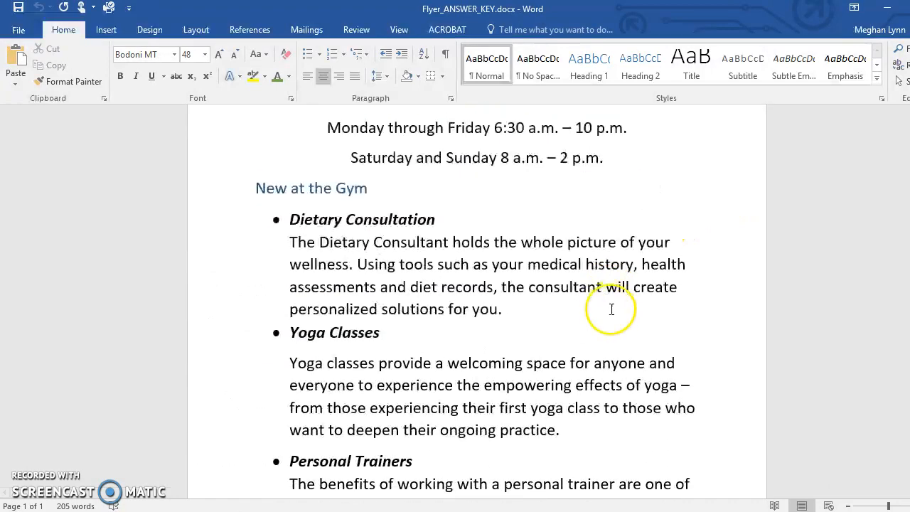
pyautogui.scroll(-5, 611, 299)
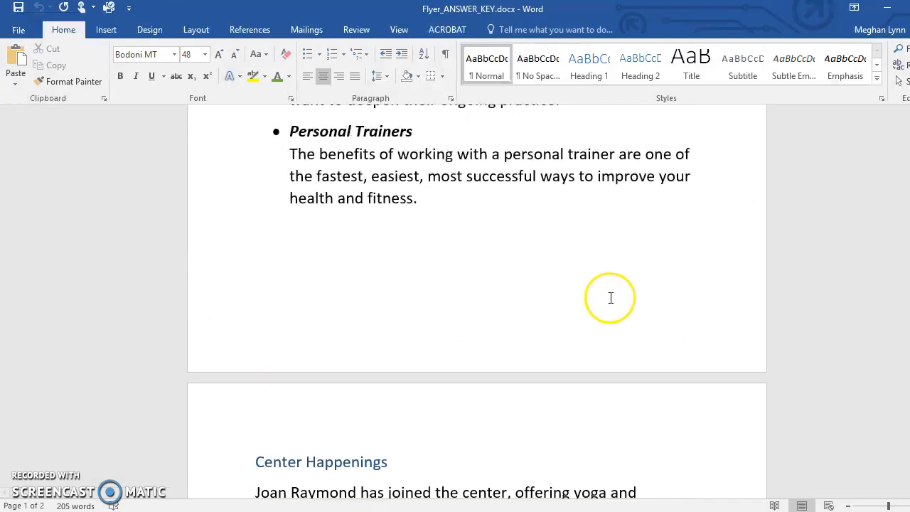
pyautogui.scroll(-2, 605, 293)
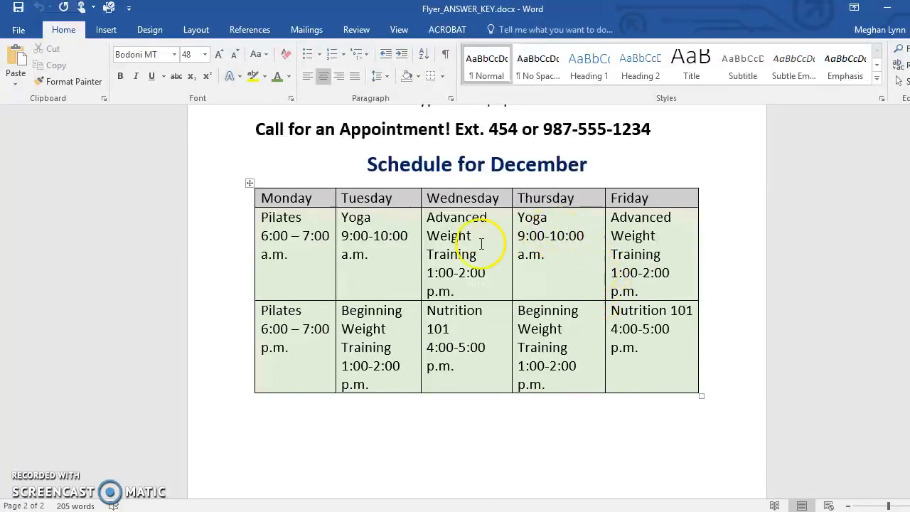
pyautogui.click(450, 246)
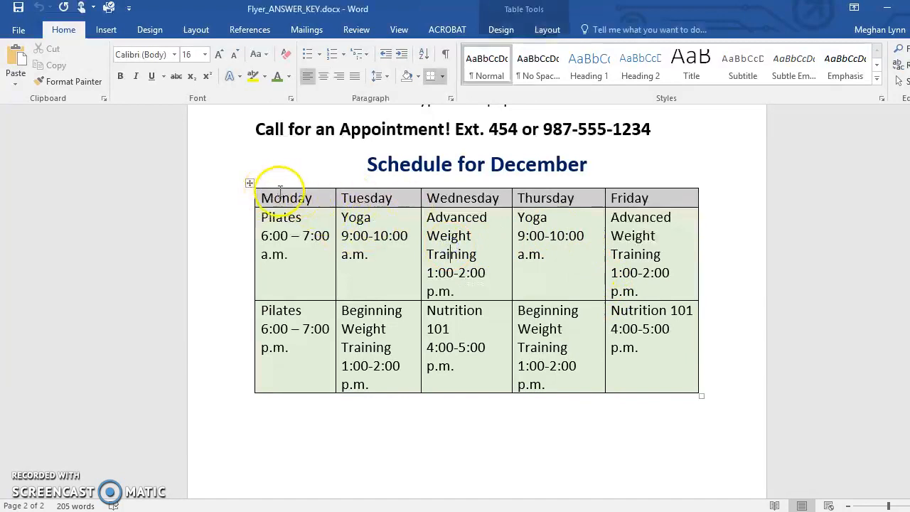
# Minimize the answer key and arrange the flyer document beside the directions PDF again
pyautogui.doubleClick(414, 16)
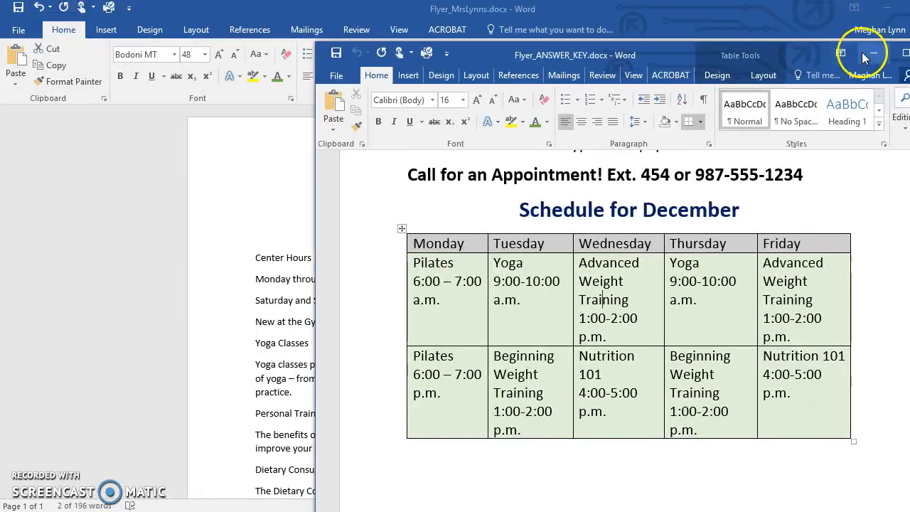
pyautogui.click(865, 50)
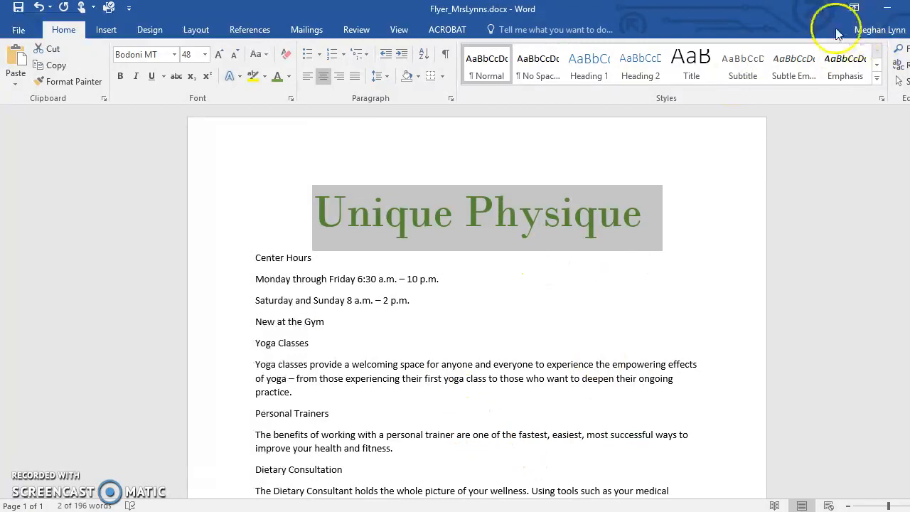
pyautogui.doubleClick(715, 25)
pyautogui.click(715, 26)
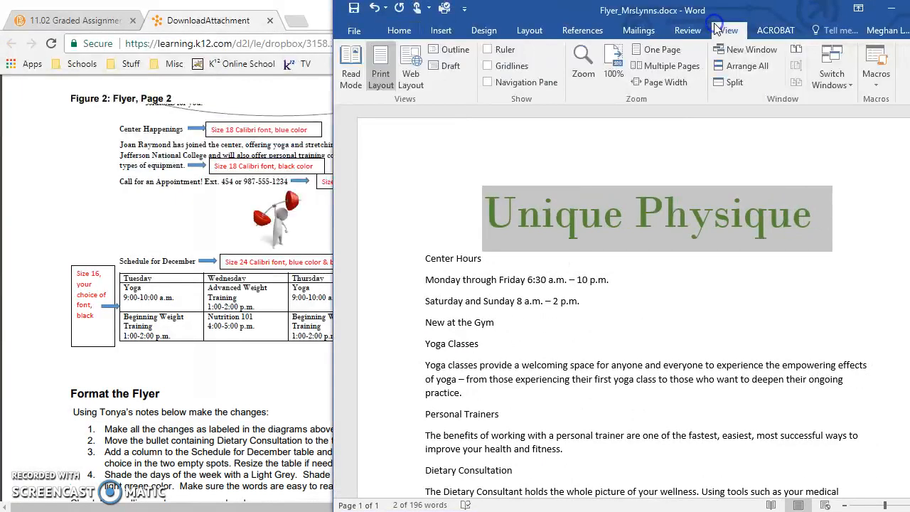
# Following the Format the Flyer list, move the Dietary Consultation heading and its paragraph above Yoga Classes, under New at the Gym
pyautogui.click(197, 221)
pyautogui.scroll(-3, 234, 321)
pyautogui.scroll(-1, 237, 325)
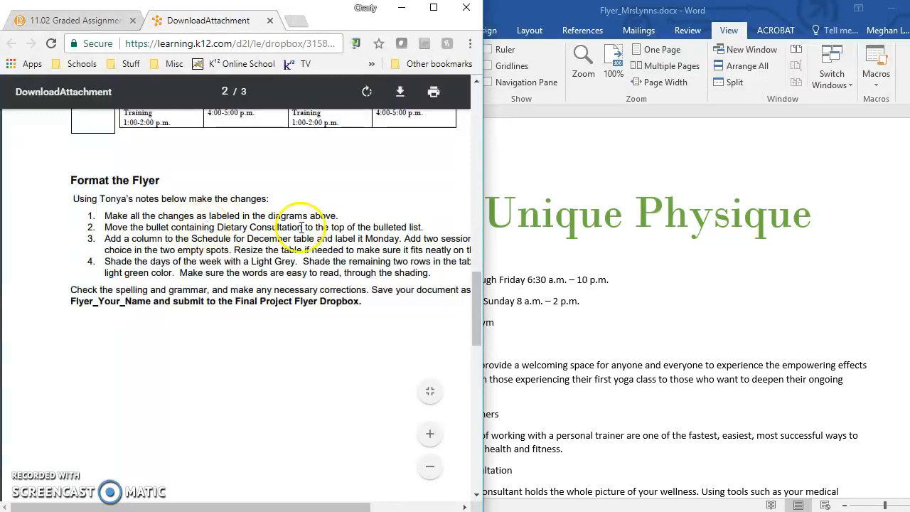
pyautogui.click(497, 306)
pyautogui.scroll(-3, 524, 323)
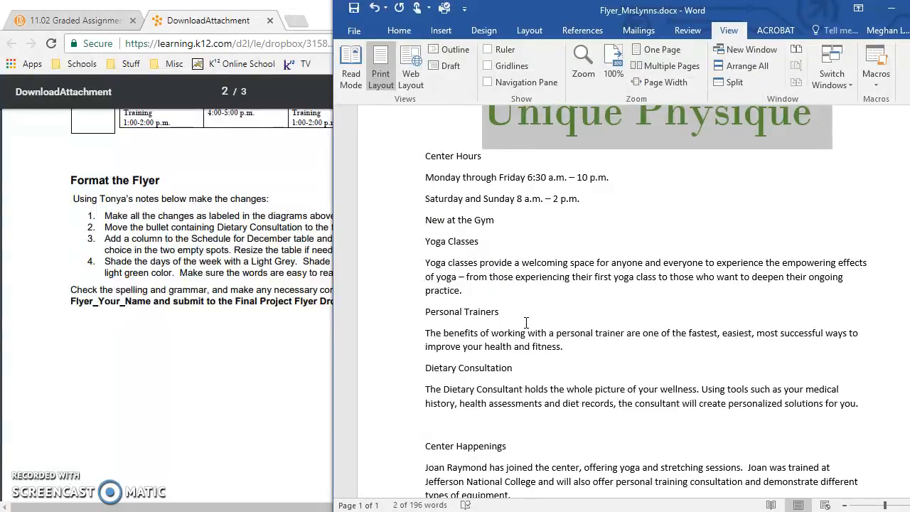
pyautogui.moveTo(422, 366); pyautogui.dragTo(868, 402)
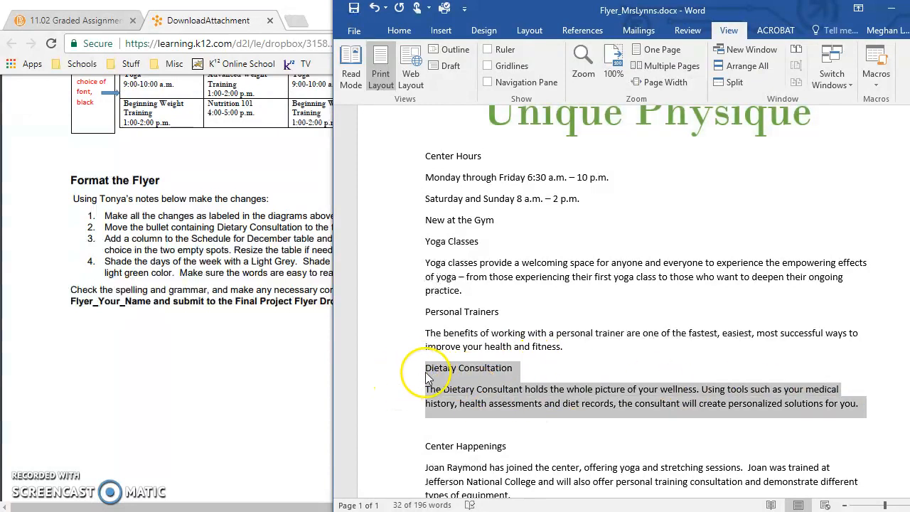
pyautogui.moveTo(428, 370); pyautogui.dragTo(429, 326)
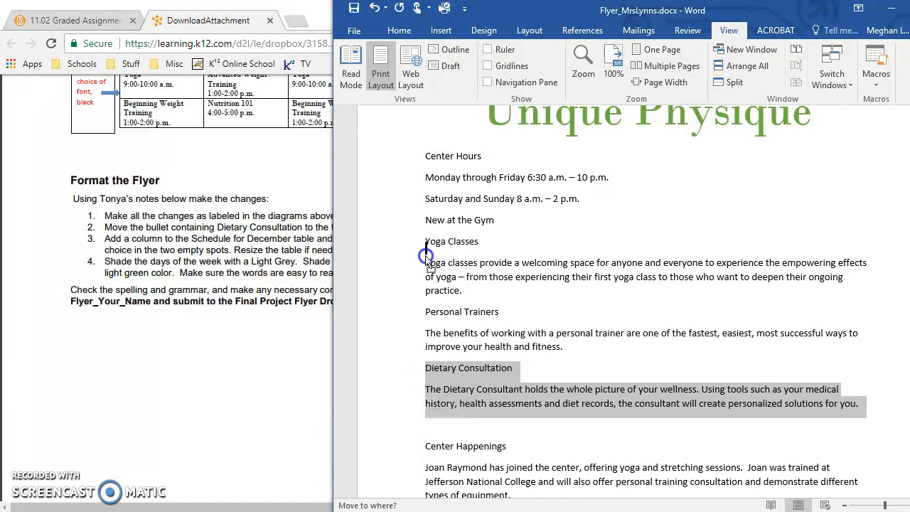
pyautogui.moveTo(426, 246); pyautogui.dragTo(426, 245)
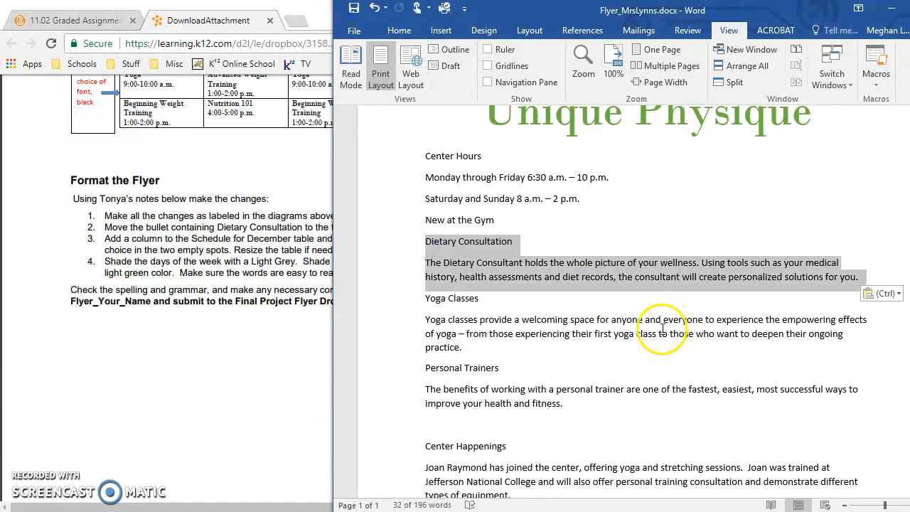
# Following the directions, insert a new column before the Tuesday column in the Schedule for December table
pyautogui.click(231, 266)
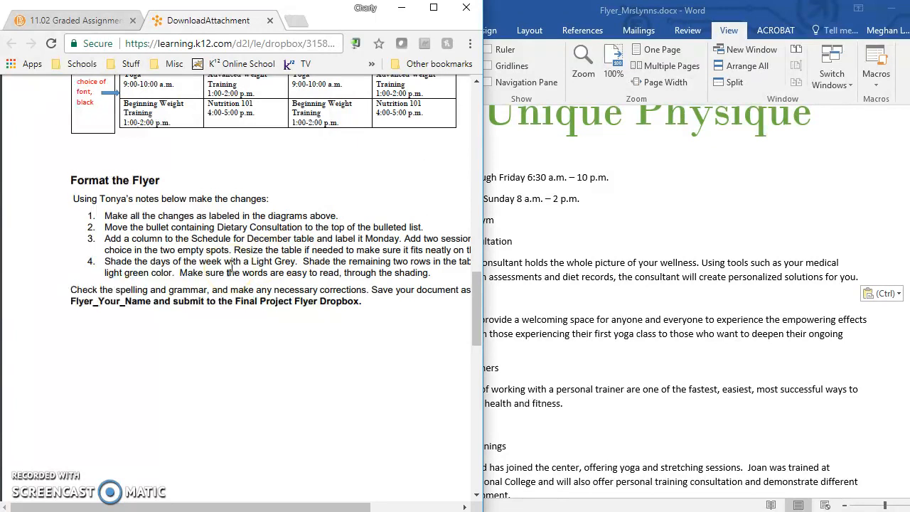
pyautogui.scroll(-2, 231, 267)
pyautogui.click(585, 310)
pyautogui.scroll(-3, 649, 332)
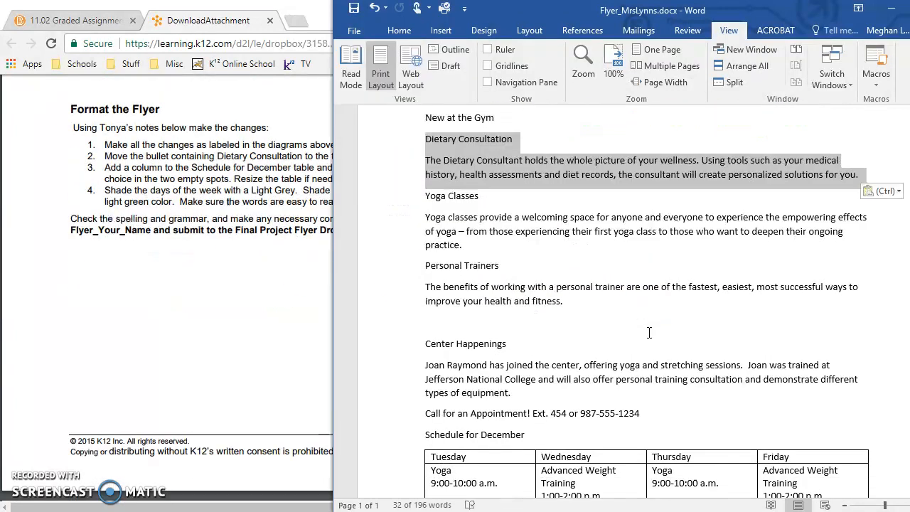
pyautogui.scroll(-3, 649, 332)
pyautogui.click(499, 355)
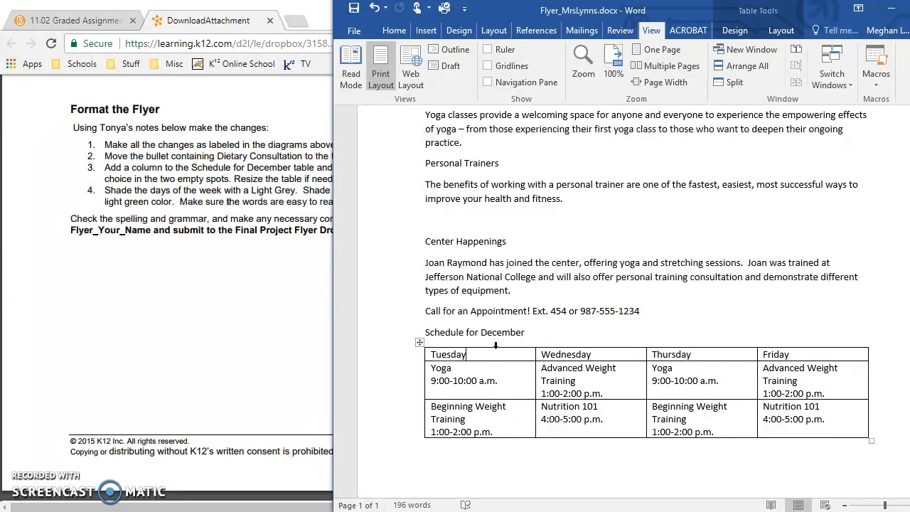
pyautogui.click(495, 347)
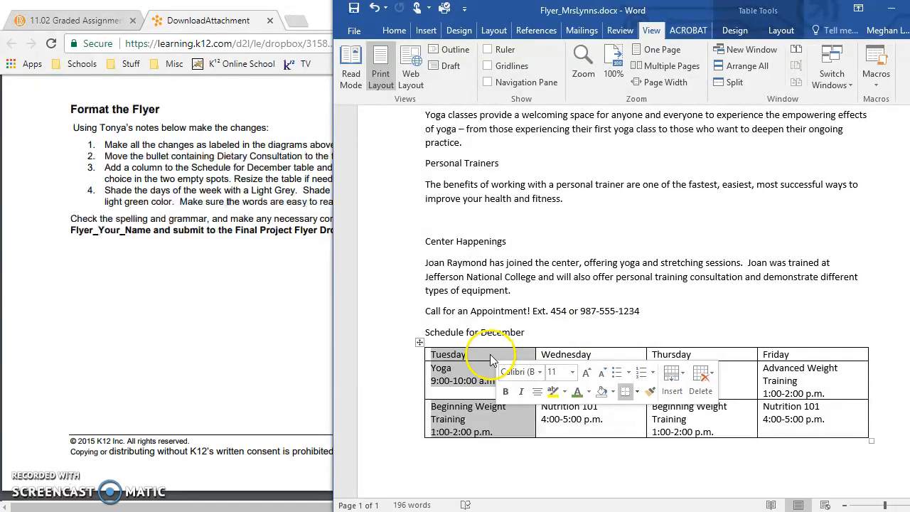
pyautogui.click(489, 354)
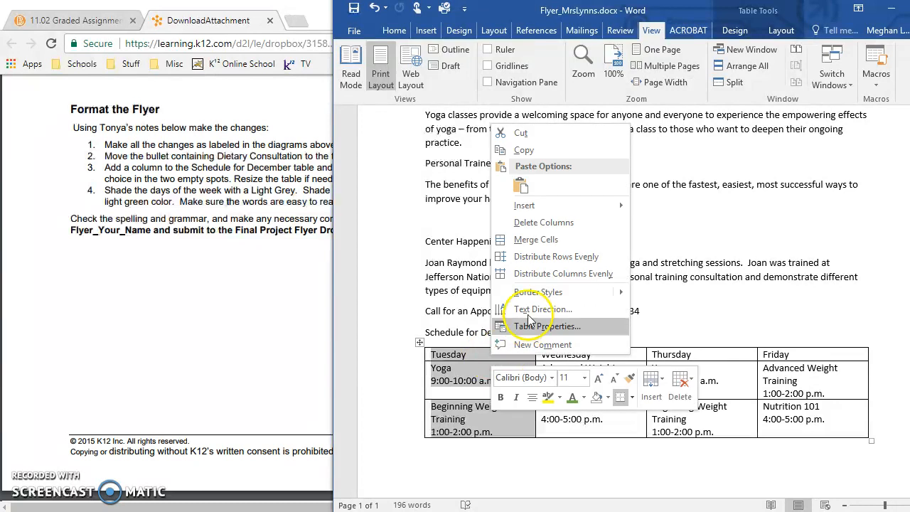
pyautogui.moveTo(550, 206)
pyautogui.click(648, 207)
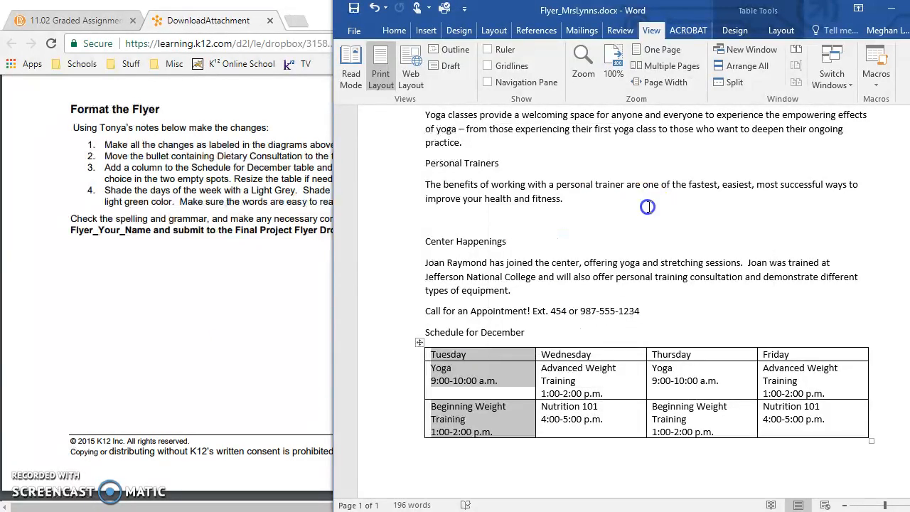
# Label the new first column of the schedule table "Monday"
pyautogui.click(473, 354)
pyautogui.write('Monday')
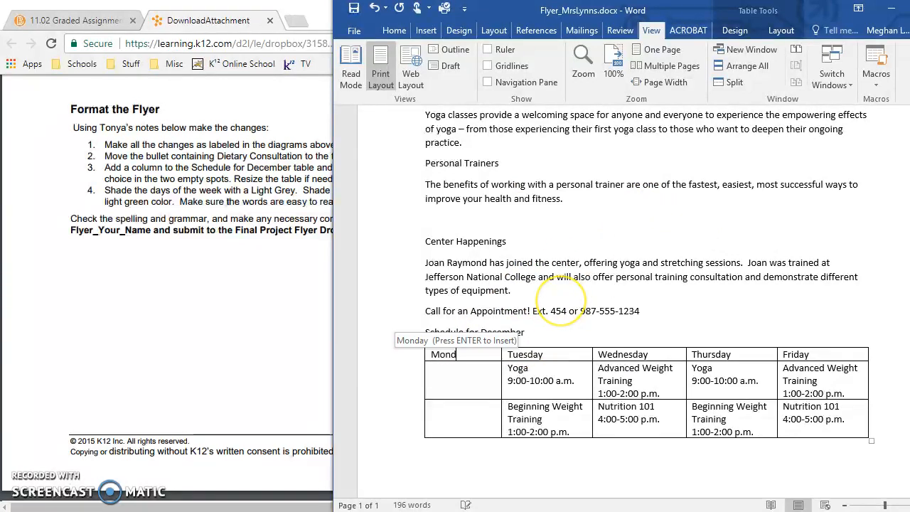
pyautogui.press('Return')
pyautogui.press('BackSpace')
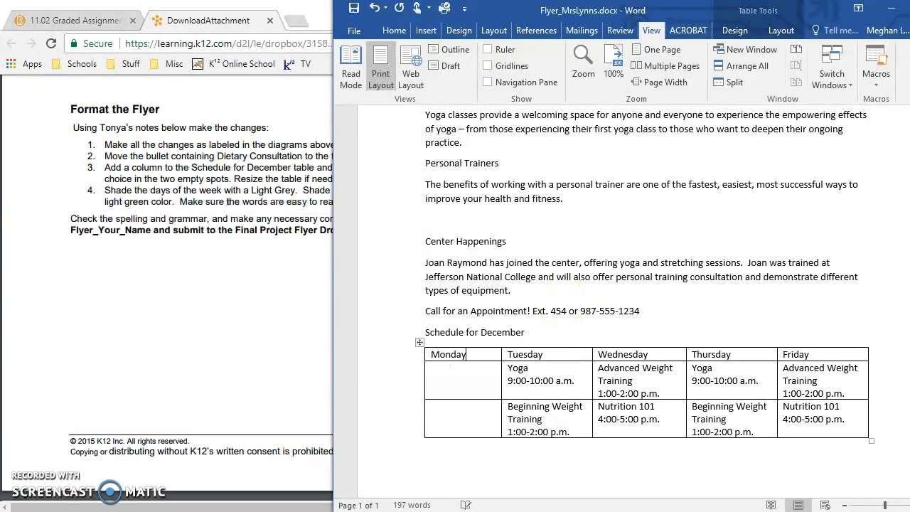
# Enter a "Pilates 7:00 – 8:00 a.m." session in Monday's first empty cell and widen the column so the time fits on one line
pyautogui.click(475, 370)
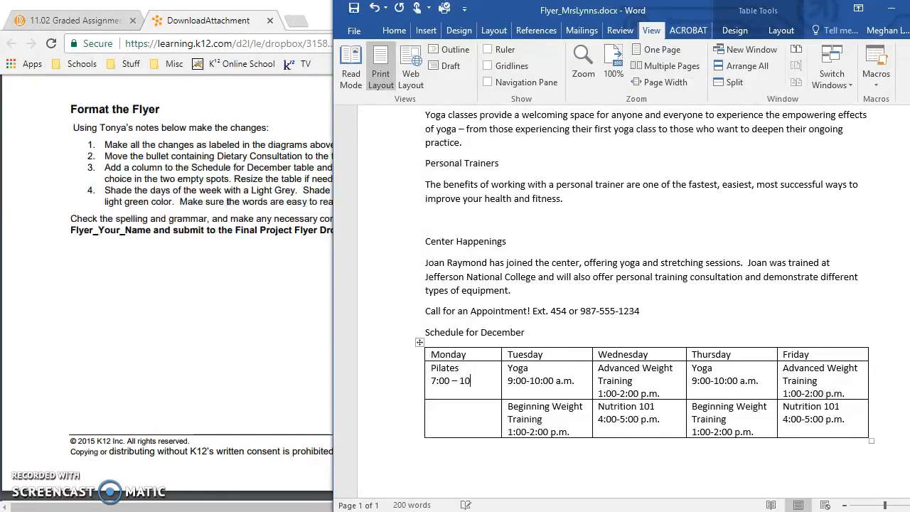
pyautogui.write('9')
pyautogui.click(502, 385)
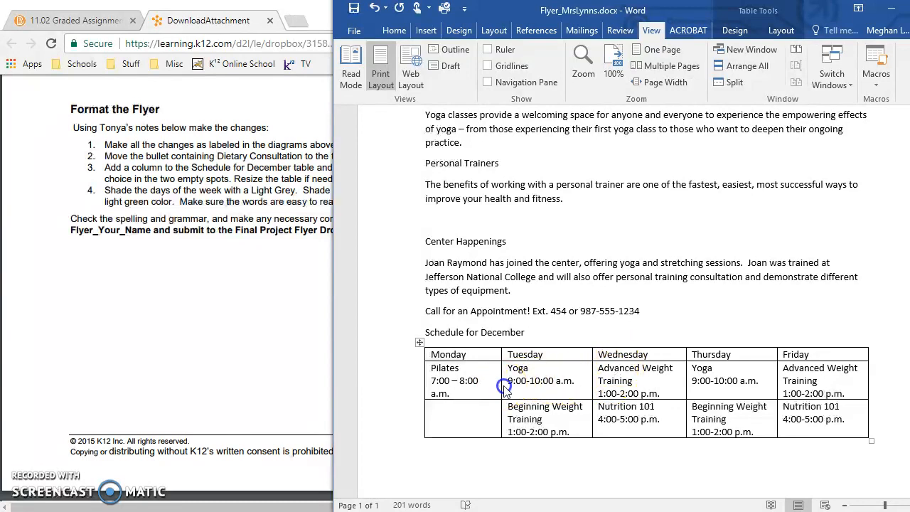
pyautogui.moveTo(502, 386); pyautogui.dragTo(506, 386)
pyautogui.click(469, 417)
pyautogui.click(470, 412)
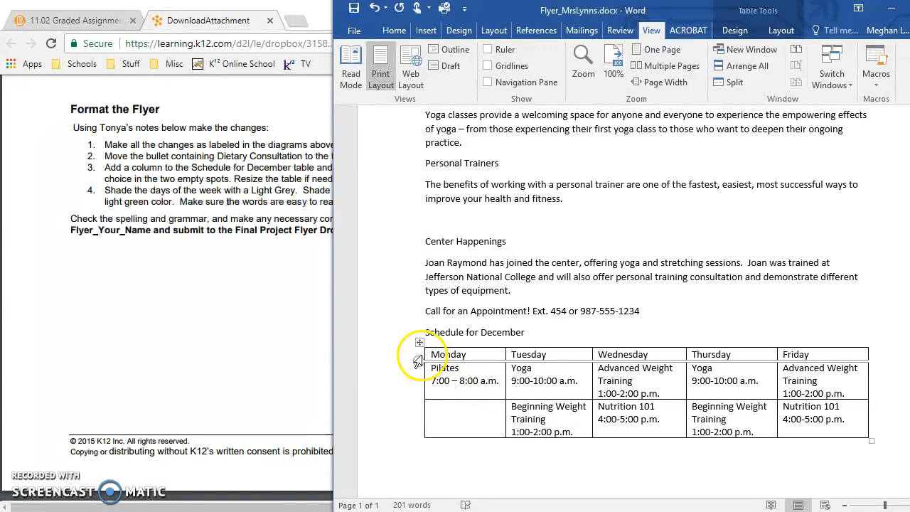
# Following the Format the Flyer list, shade the days-of-the-week row of the schedule table with the lightest theme grey
pyautogui.click(167, 195)
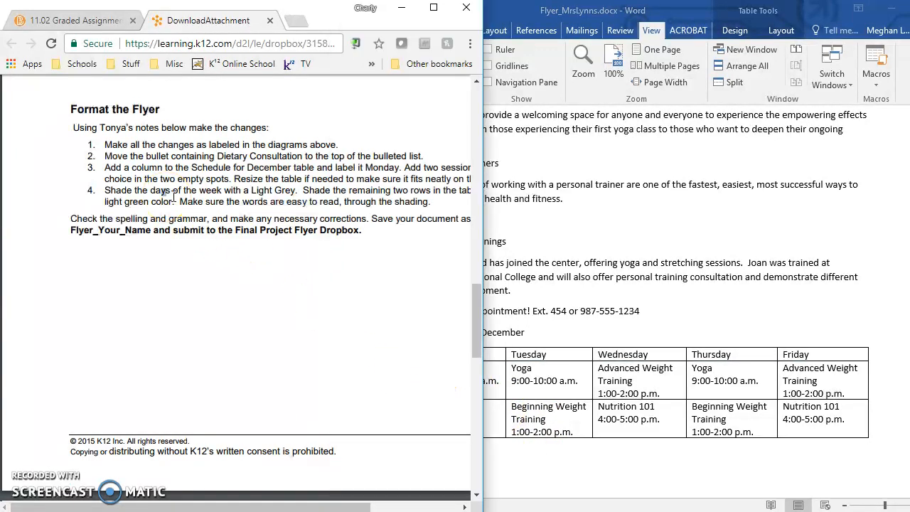
pyautogui.click(541, 386)
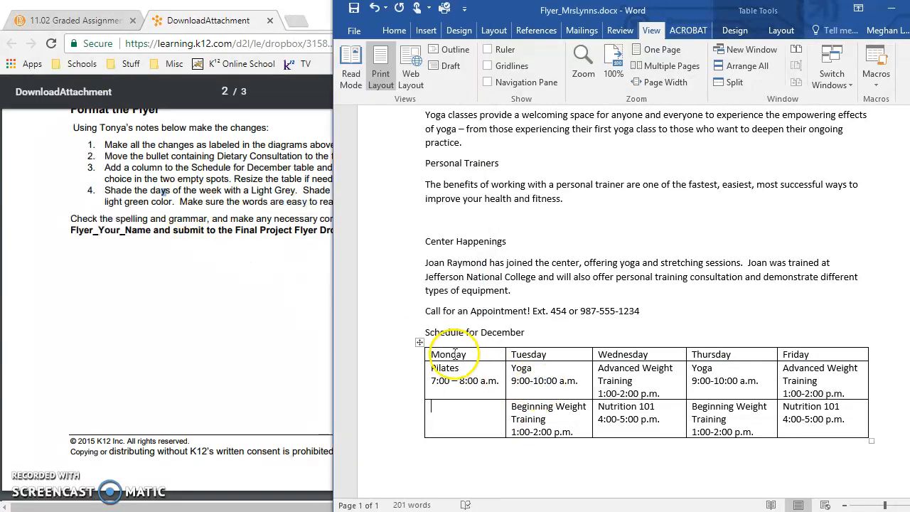
pyautogui.click(418, 357)
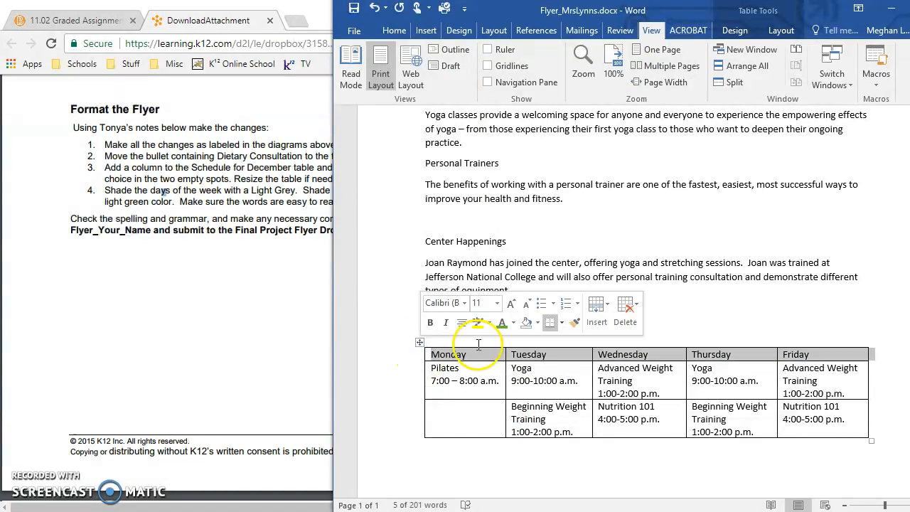
pyautogui.click(537, 323)
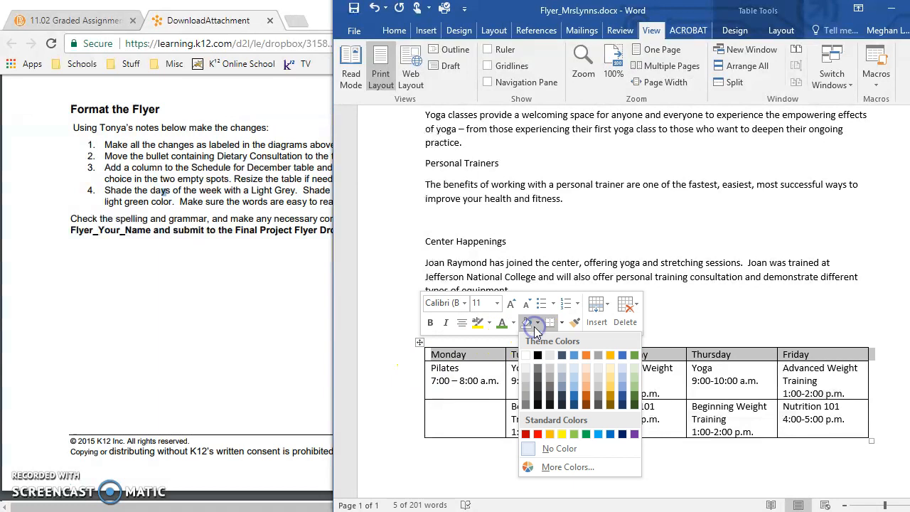
pyautogui.click(528, 369)
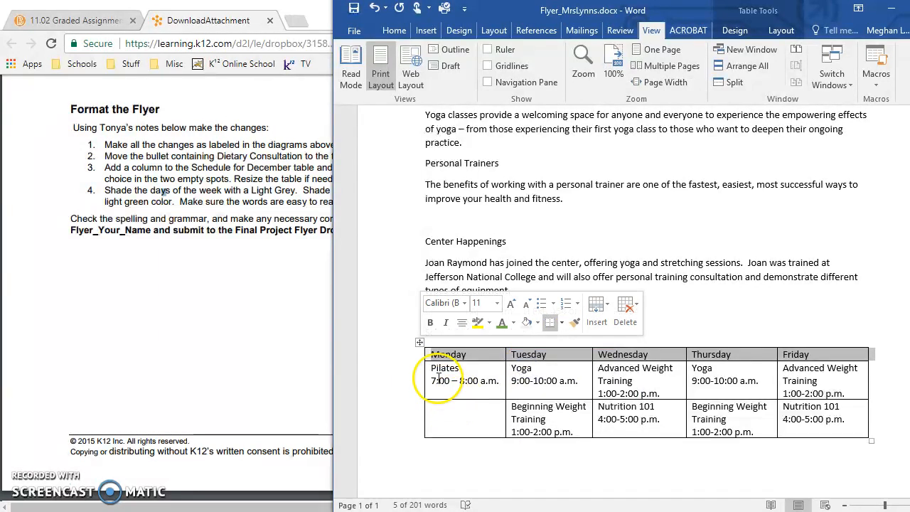
# Shade the two session rows below the days of the week with the lightest theme green
pyautogui.moveTo(438, 371); pyautogui.dragTo(815, 420)
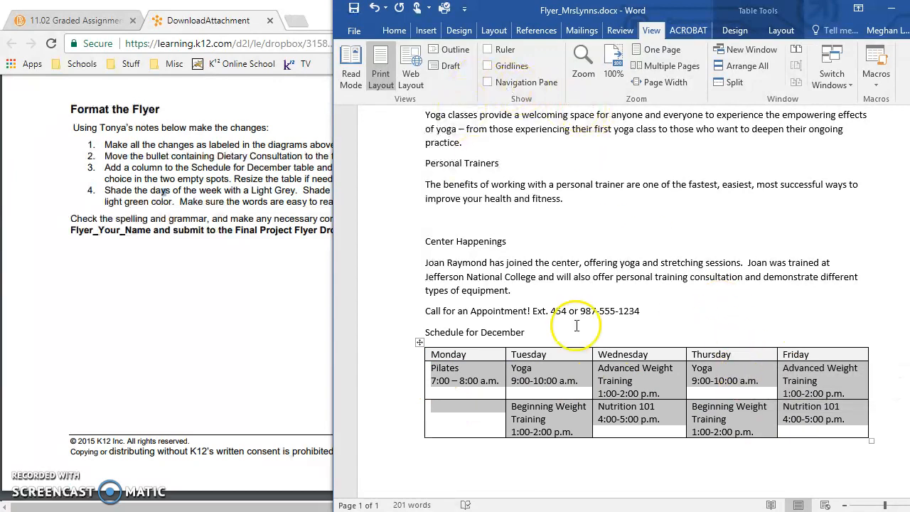
pyautogui.rightClick(620, 403)
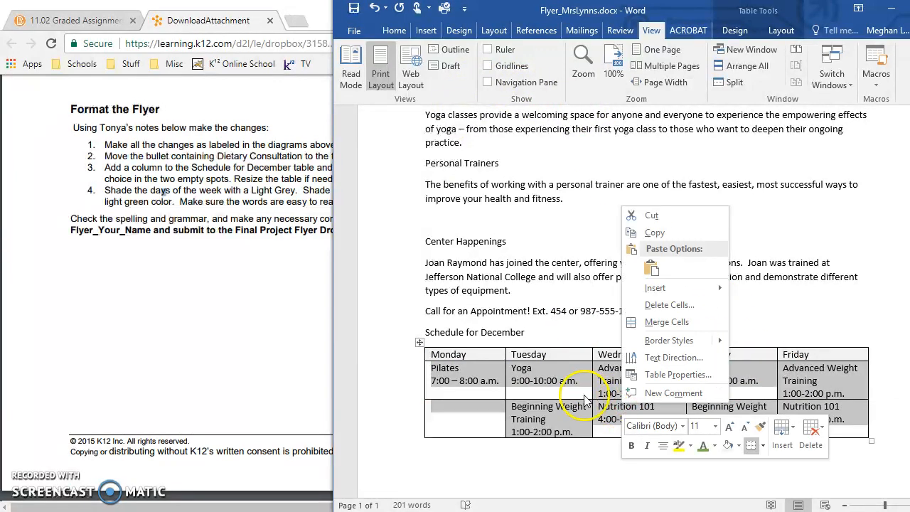
pyautogui.click(738, 446)
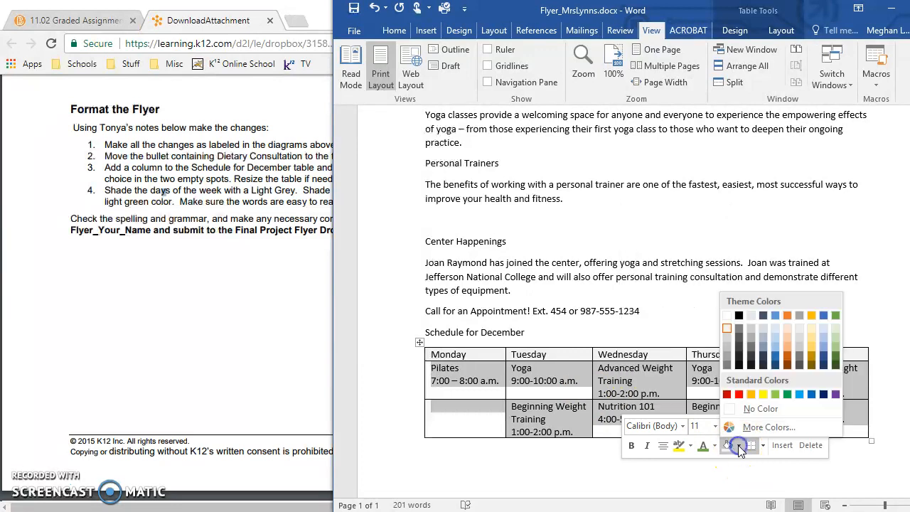
pyautogui.click(837, 329)
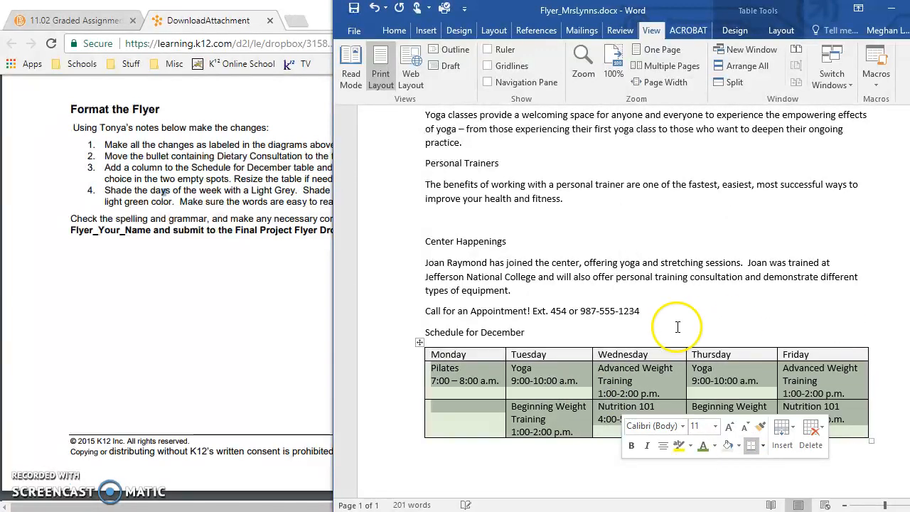
# Examine the Figure 2: Flyer, Page 2 diagram in the directions PDF for its layout and font notes
pyautogui.click(237, 295)
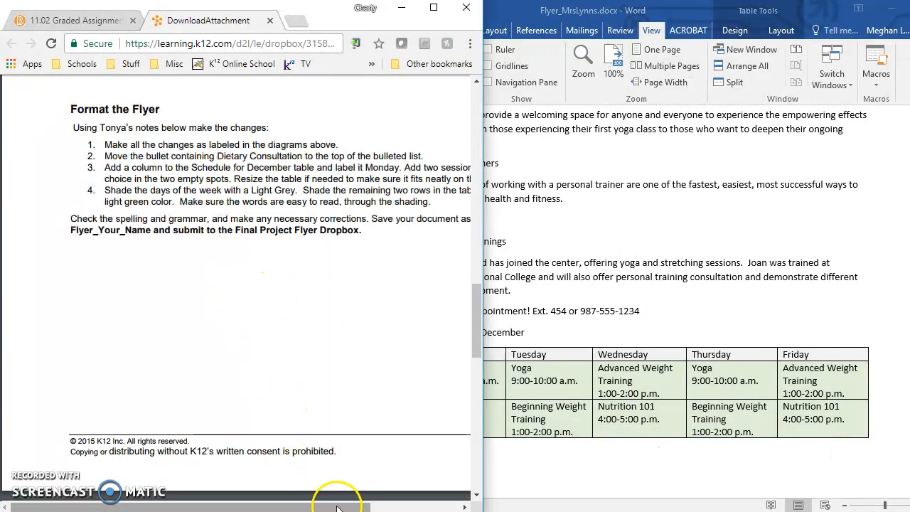
pyautogui.click(397, 511)
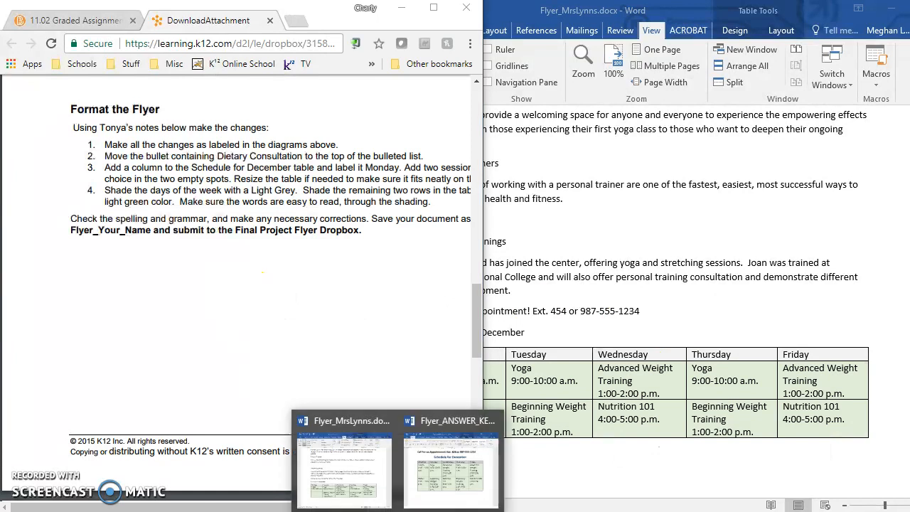
pyautogui.click(276, 347)
pyautogui.scroll(5, 277, 345)
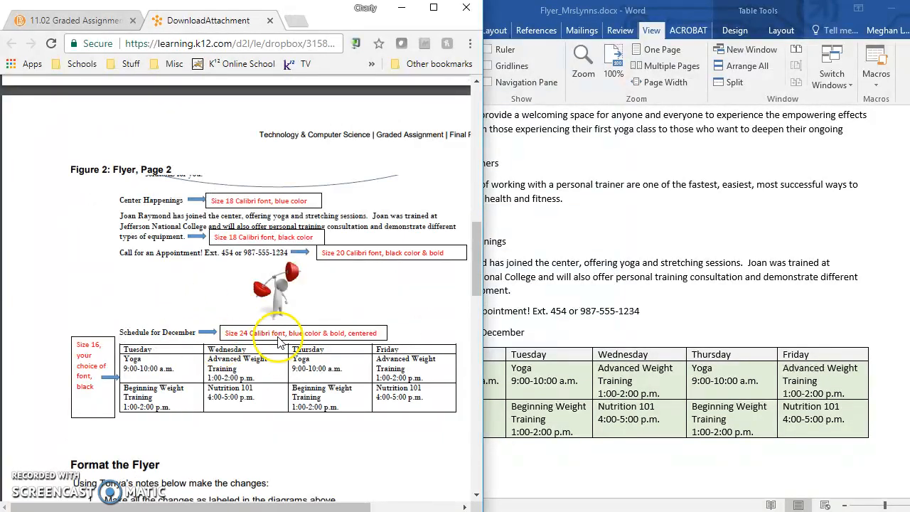
pyautogui.click(621, 418)
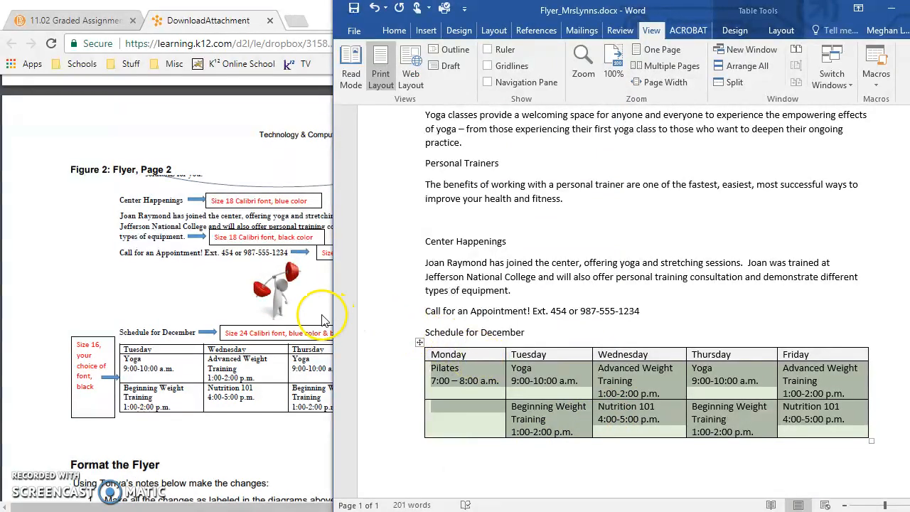
pyautogui.click(277, 305)
pyautogui.click(702, 325)
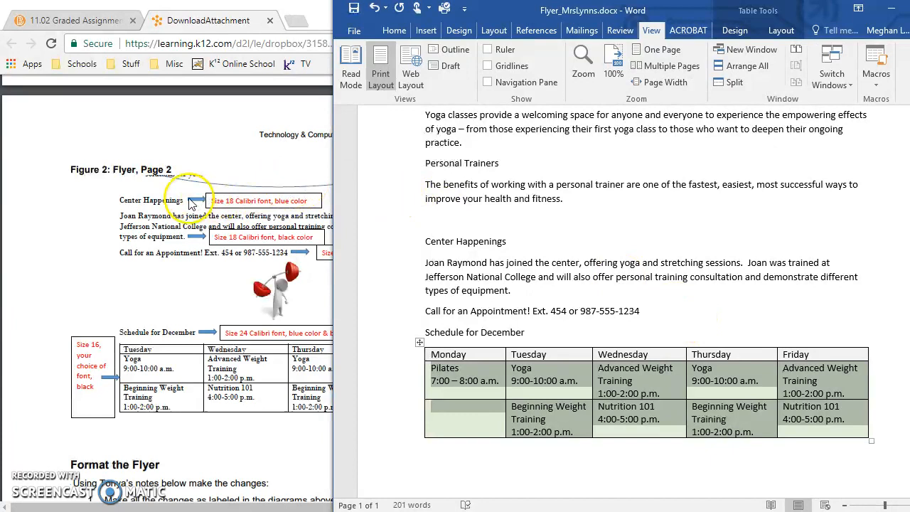
# Insert a page break before the Center Happenings heading so that it starts on page 2, as in the diagram
pyautogui.click(425, 226)
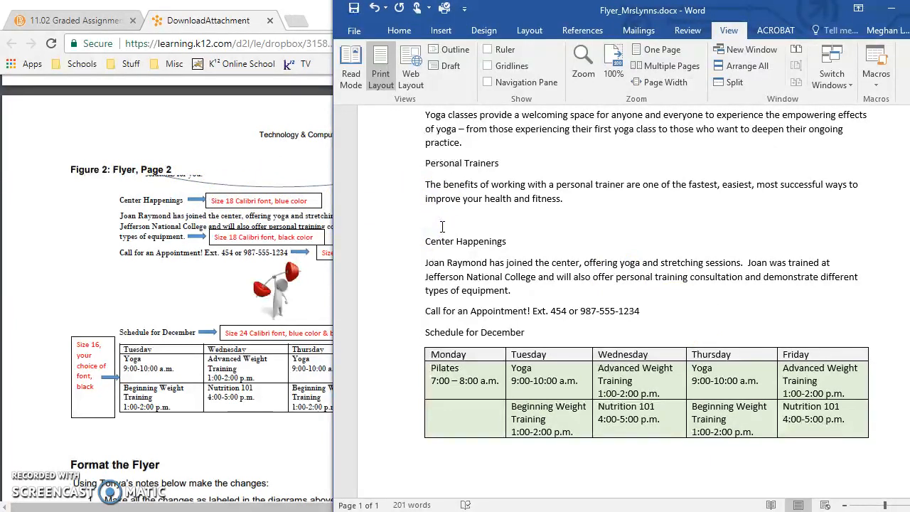
pyautogui.click(422, 240)
pyautogui.hotkey('ctrl', 'Return')
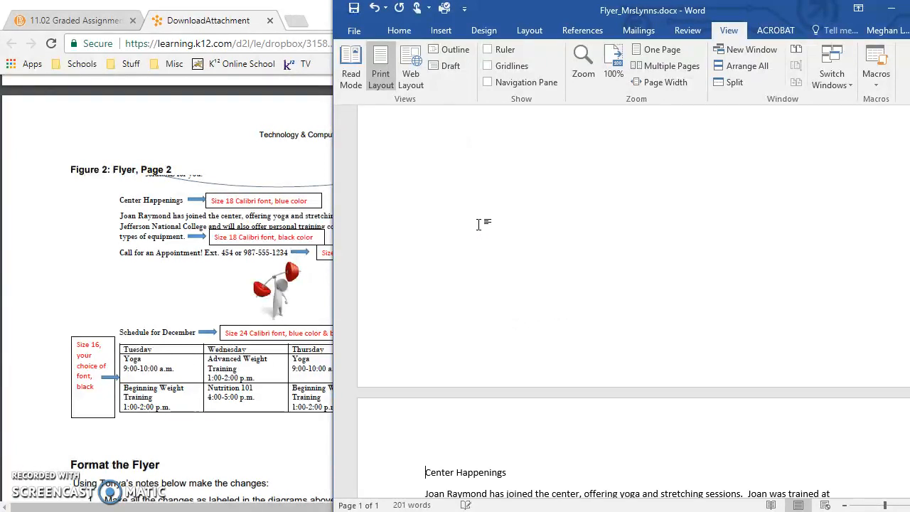
# Add an empty paragraph between the Call for an Appointment line and the Schedule for December heading
pyautogui.scroll(-1, 478, 225)
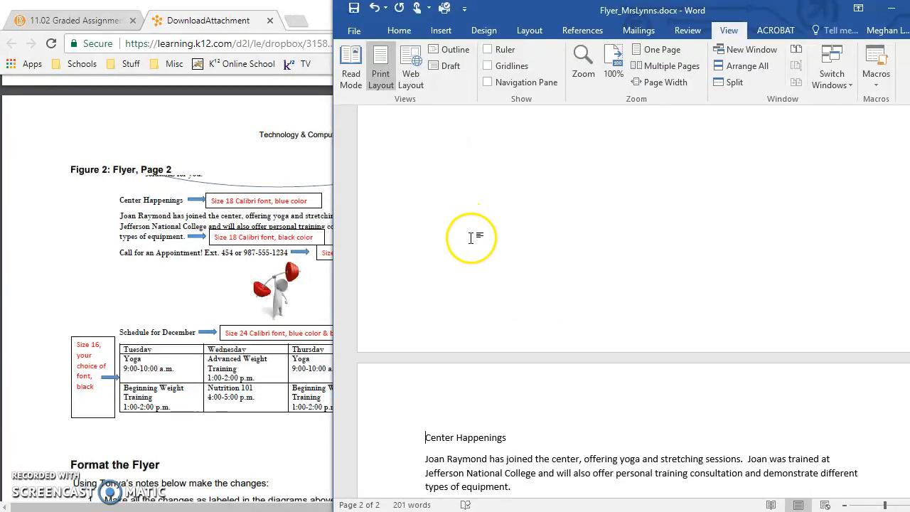
pyautogui.scroll(-4, 490, 312)
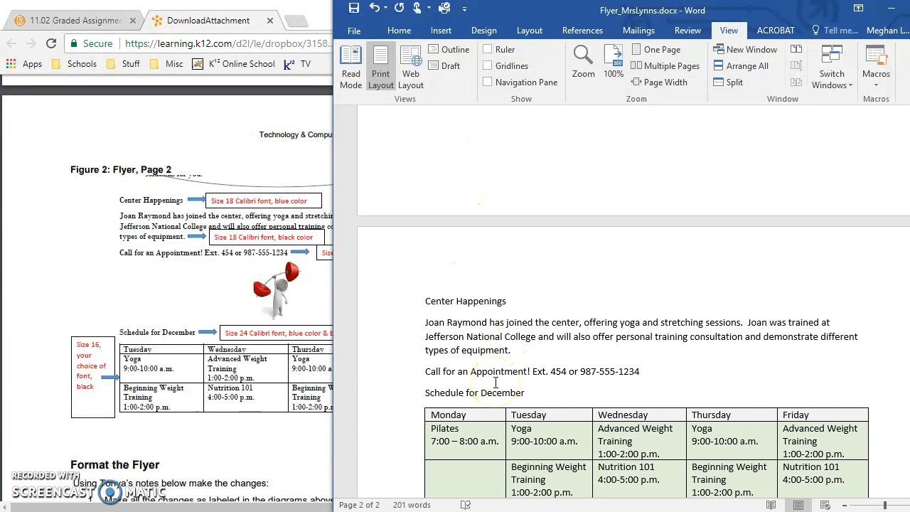
pyautogui.click(425, 392)
pyautogui.press('Return')
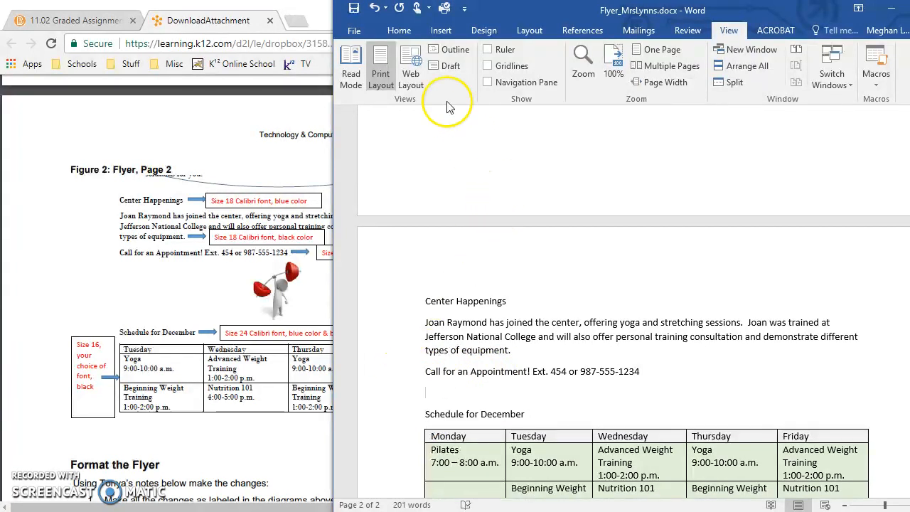
# Search online pictures for "yoga" and insert the drawing of the meditating woman on a yellow circle above Schedule for December
pyautogui.click(441, 32)
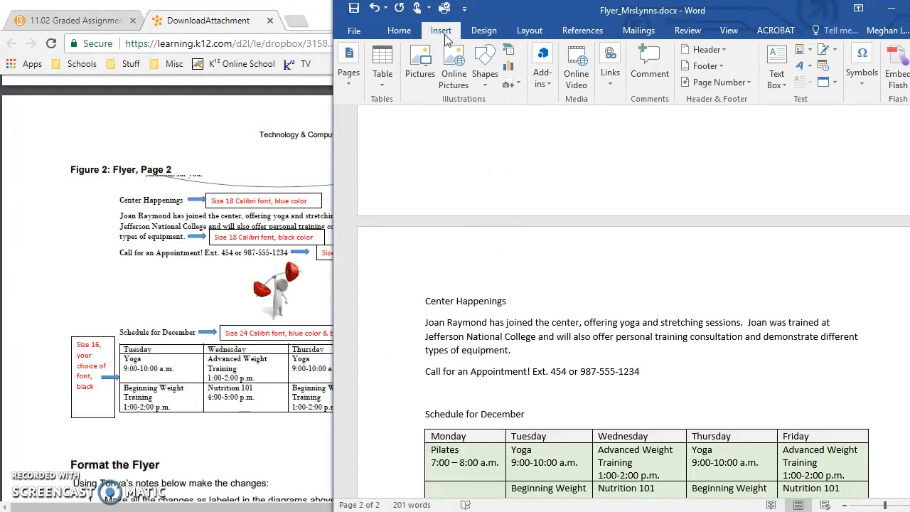
pyautogui.click(455, 72)
pyautogui.click(455, 73)
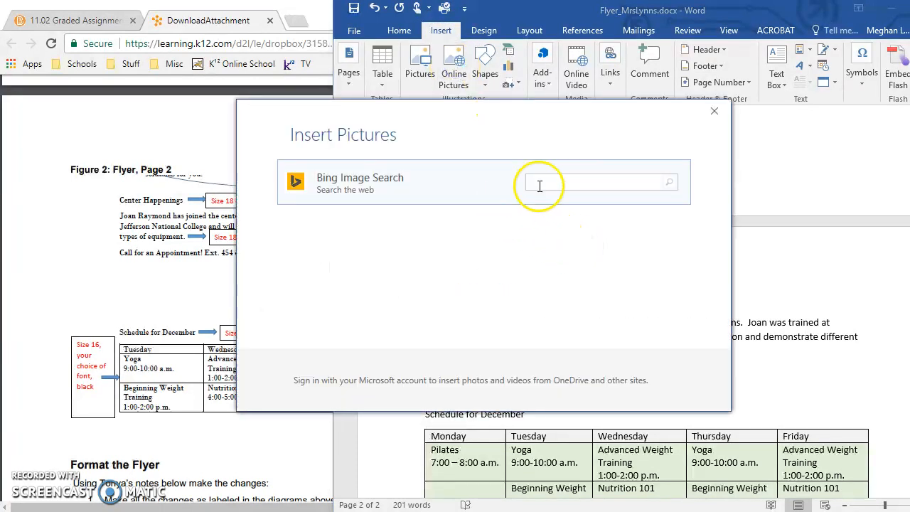
pyautogui.write('yoga')
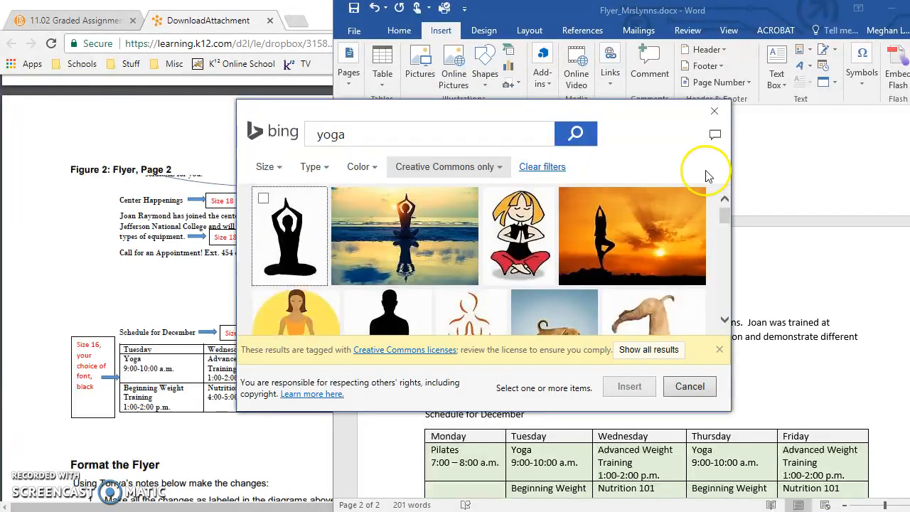
pyautogui.scroll(-1, 689, 245)
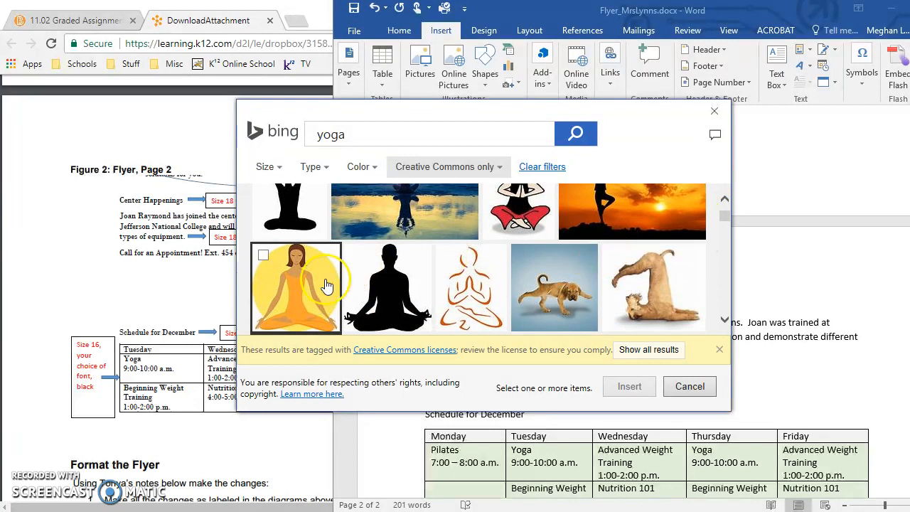
pyautogui.click(294, 281)
pyautogui.click(629, 386)
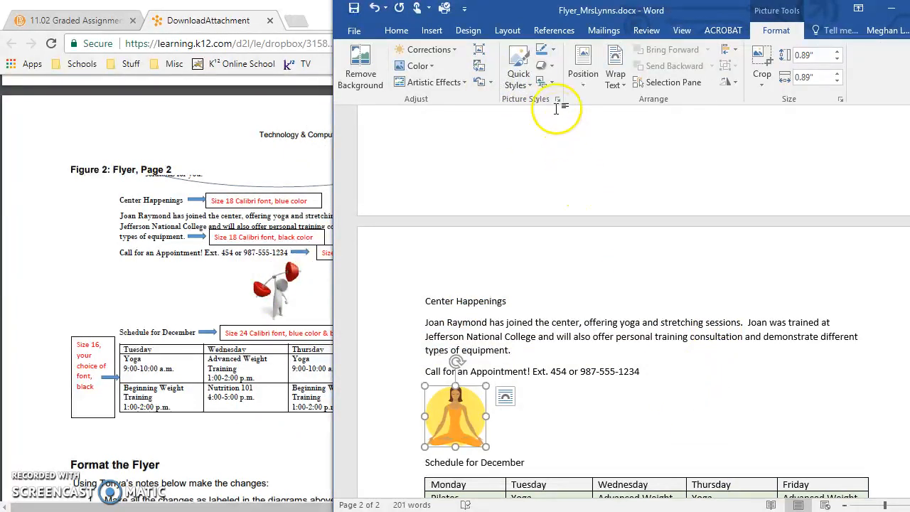
pyautogui.click(654, 382)
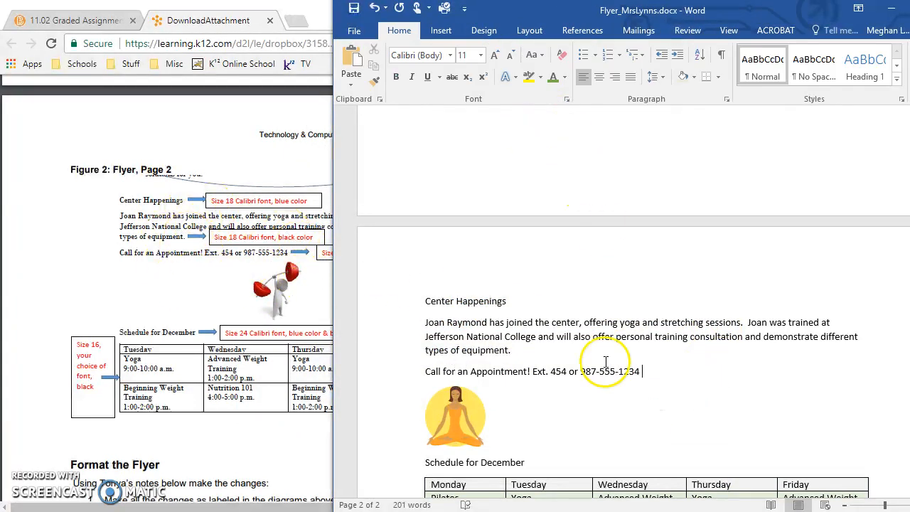
# Open the Flyer_ANSWER_KEY.docx window to examine the finished schedule table beside the directions
pyautogui.scroll(-8, 606, 361)
pyautogui.click(455, 508)
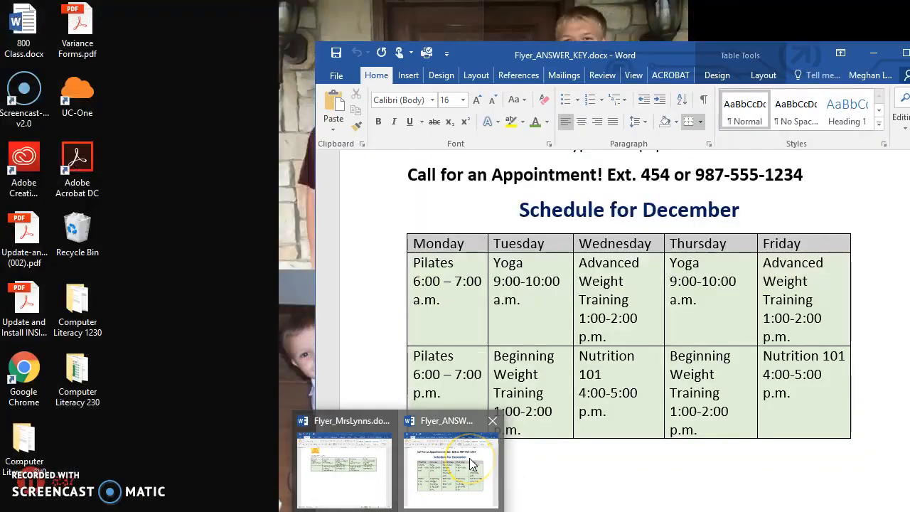
pyautogui.click(452, 466)
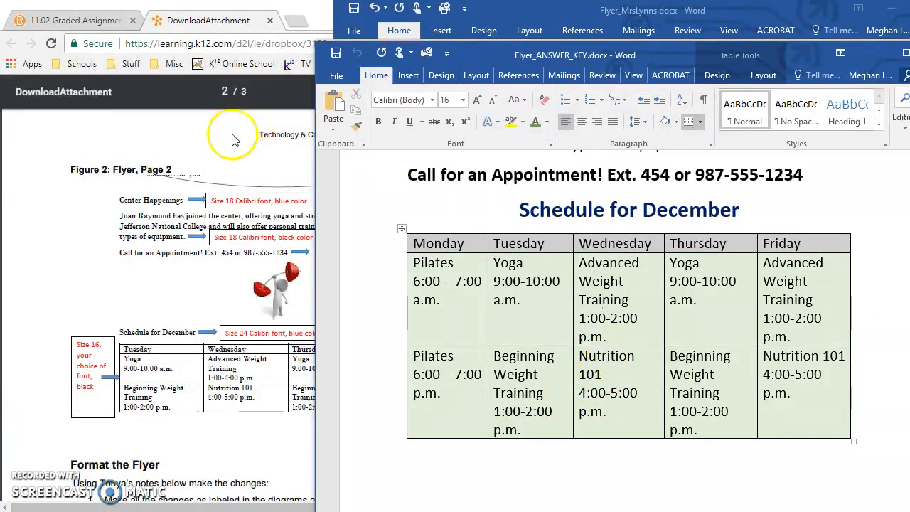
# Switch to the 11.02 Graded Assignment page in Chrome and review its instructions, attachments and activity details
pyautogui.click(75, 20)
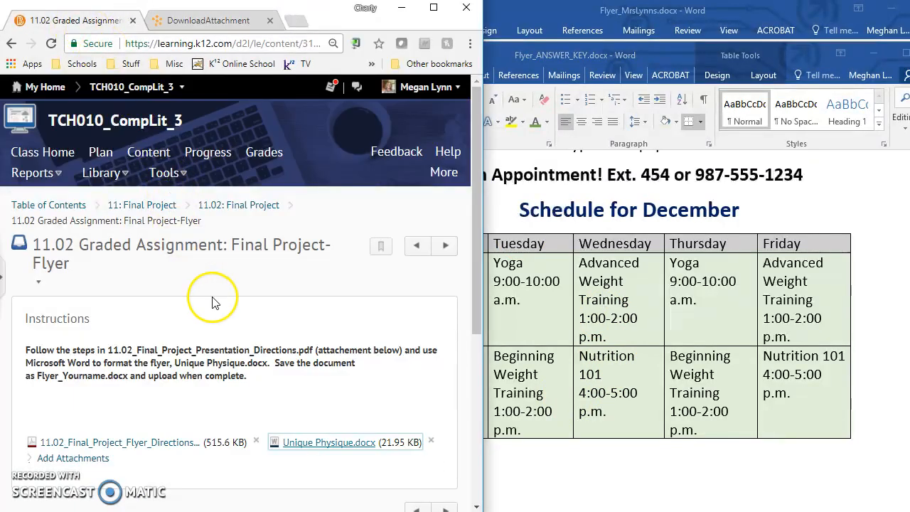
pyautogui.scroll(-1, 234, 320)
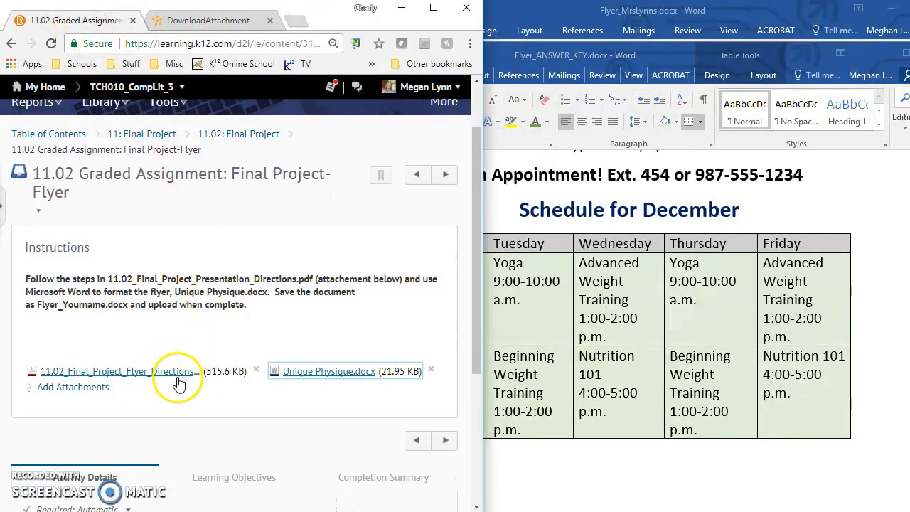
pyautogui.scroll(-2, 179, 376)
pyautogui.scroll(3, 213, 316)
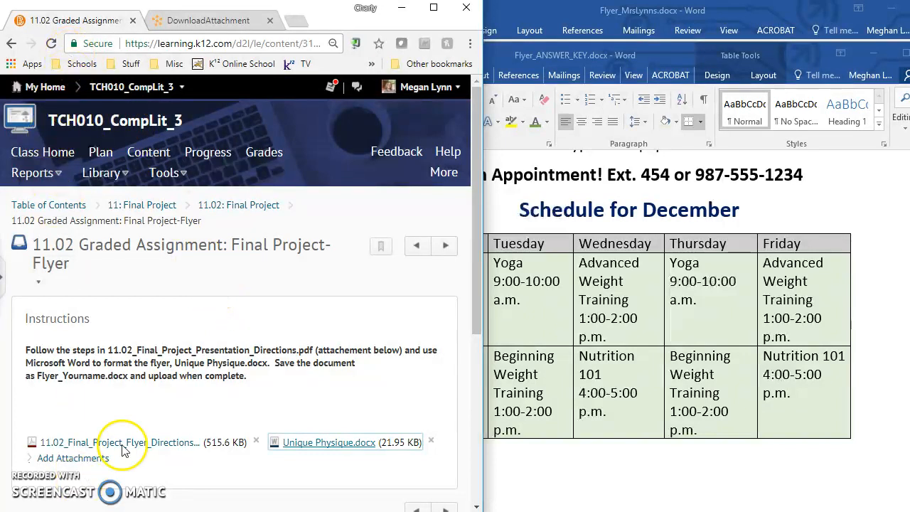
pyautogui.scroll(-2, 122, 449)
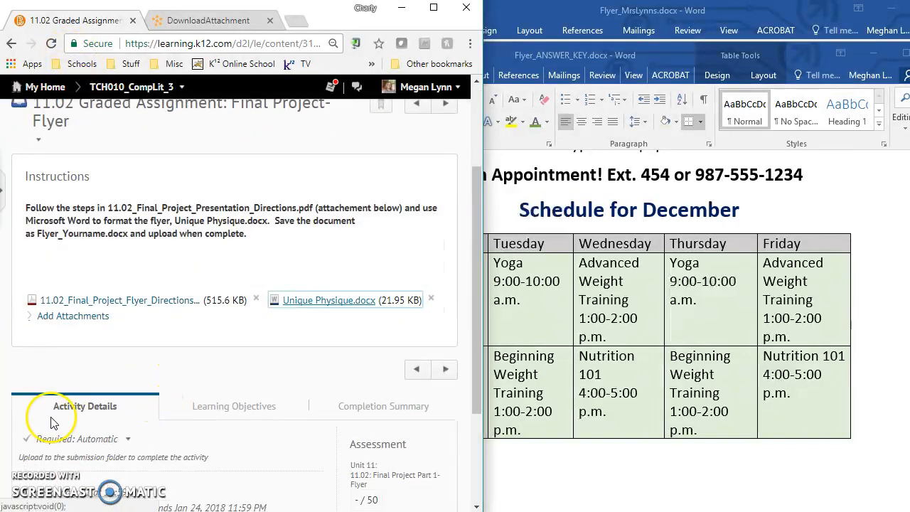